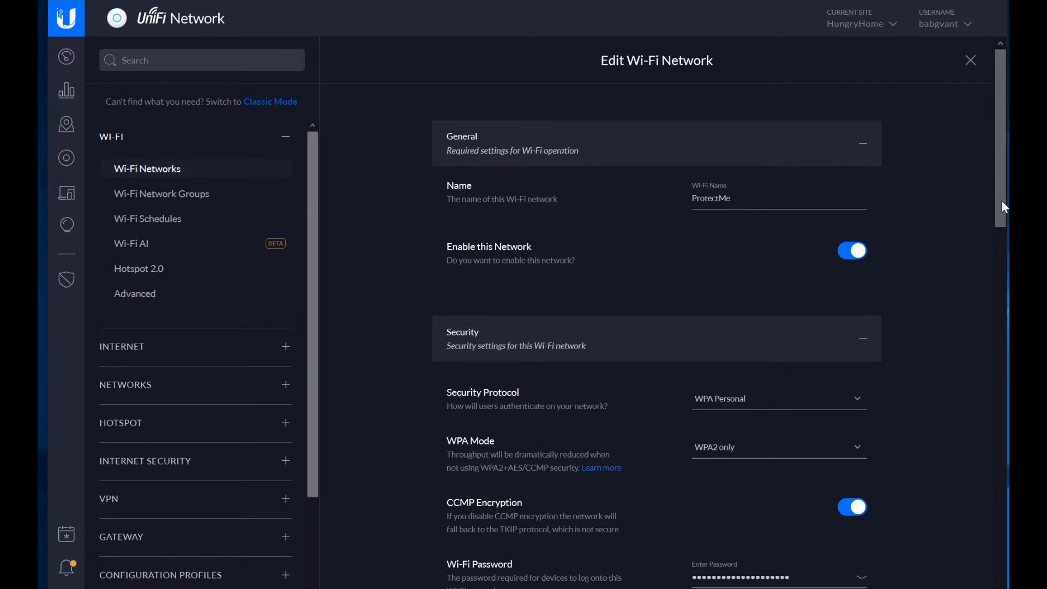
pyautogui.moveTo(1001, 200)
pyautogui.mouseDown()
pyautogui.moveTo(993, 379)
pyautogui.moveTo(973, 404)
pyautogui.moveTo(986, 585)
pyautogui.mouseUp()
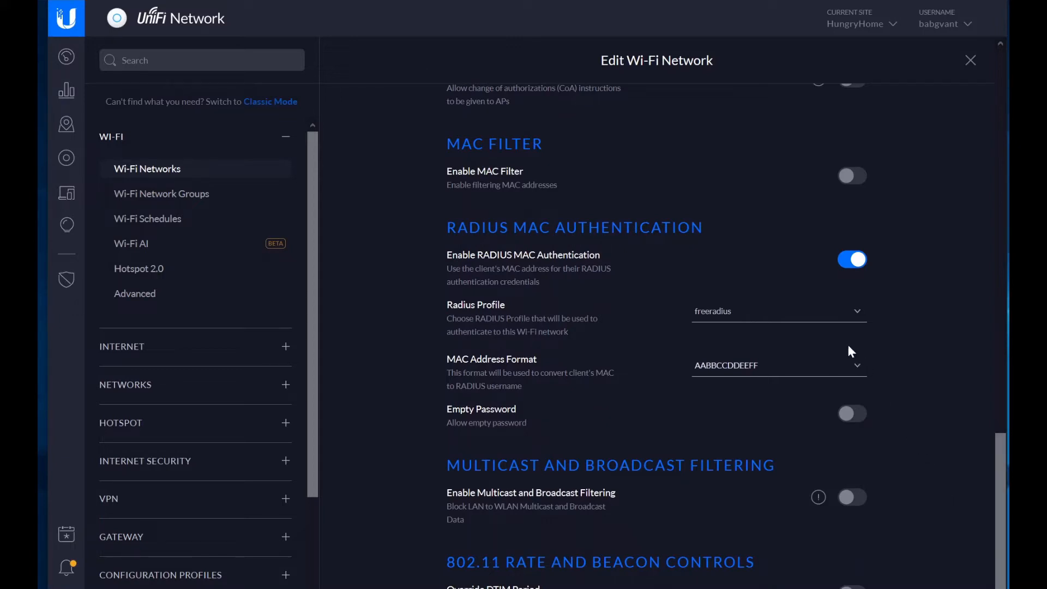
pyautogui.click(756, 320)
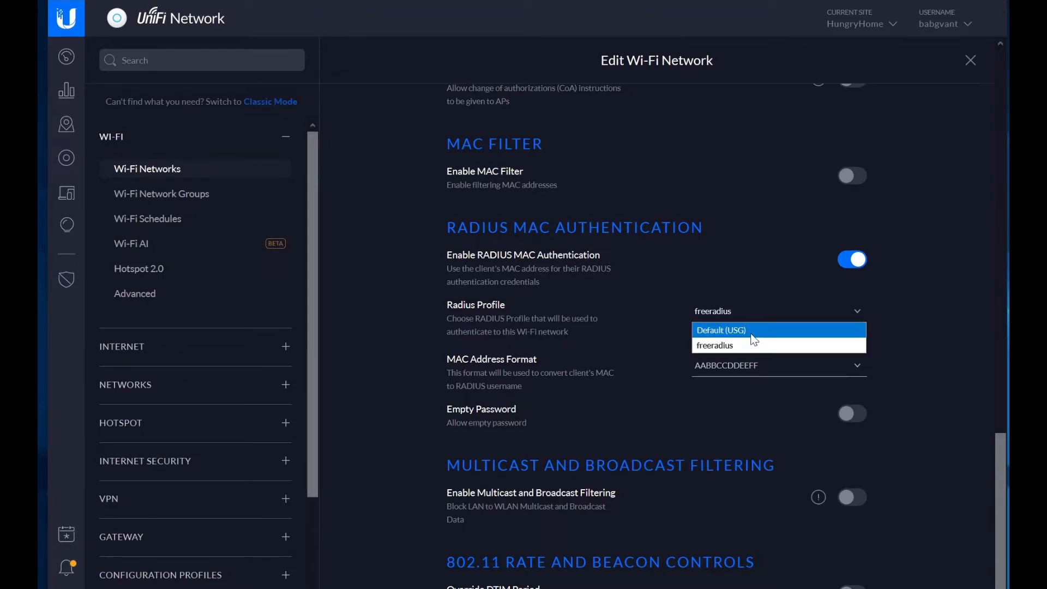
pyautogui.press('Up')
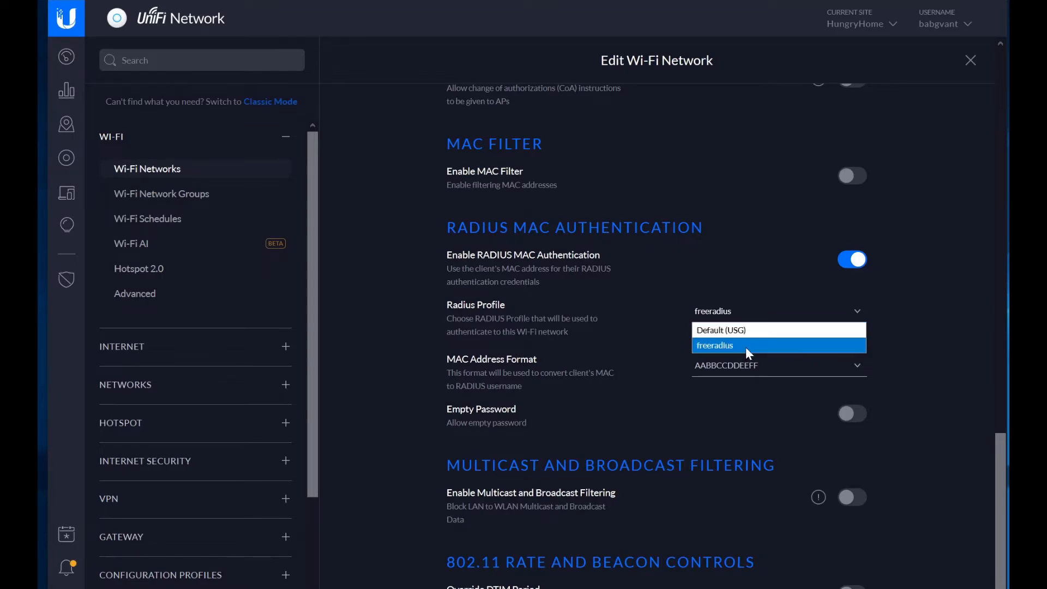
pyautogui.click(901, 335)
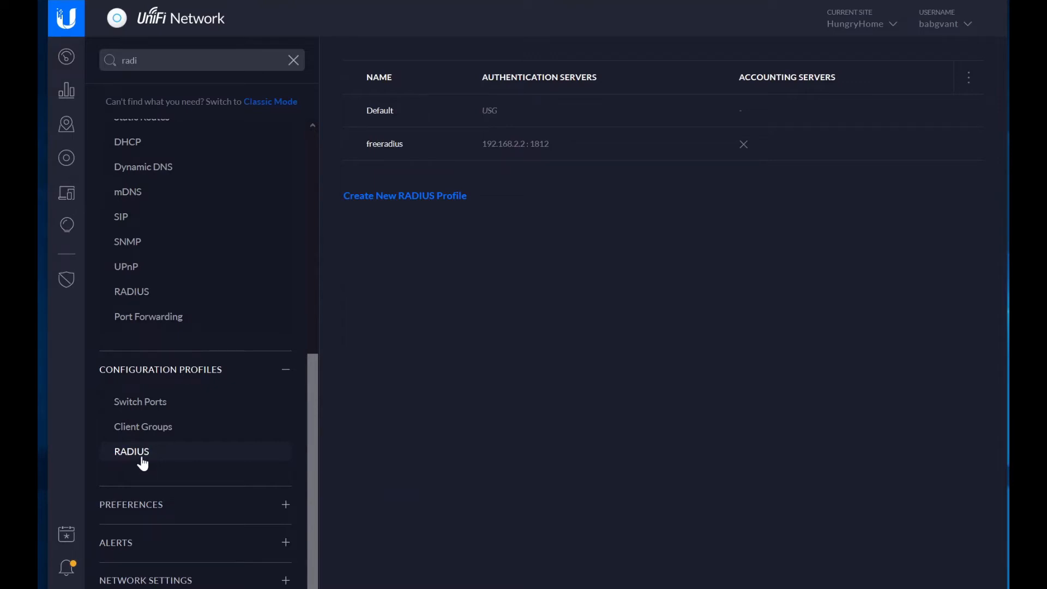
# - Review the Default RADIUS profile's settings and close them unchanged
pyautogui.moveTo(654, 111)
pyautogui.click(962, 112)
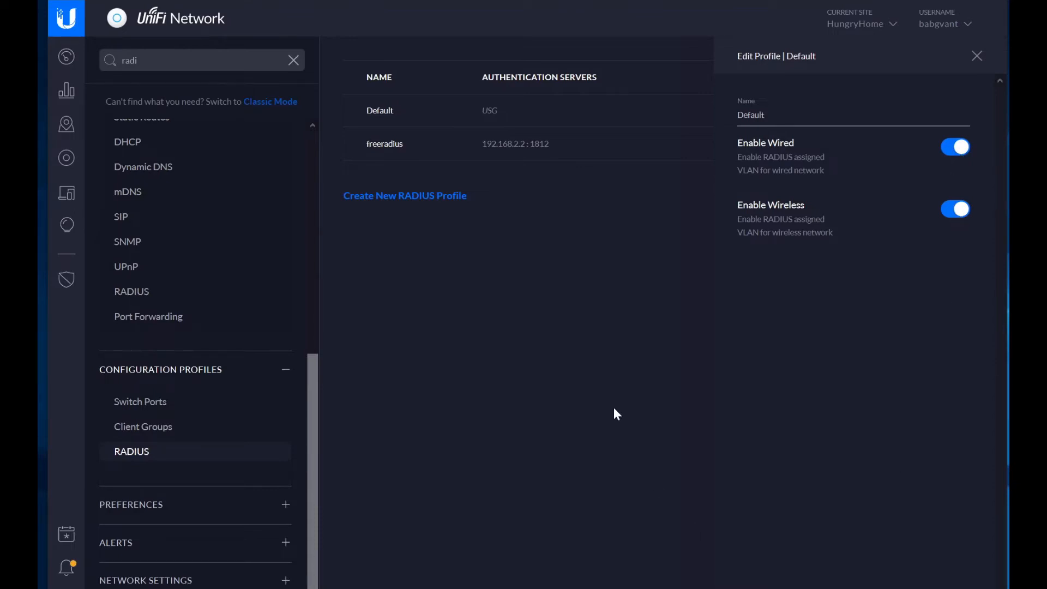
pyautogui.click(975, 59)
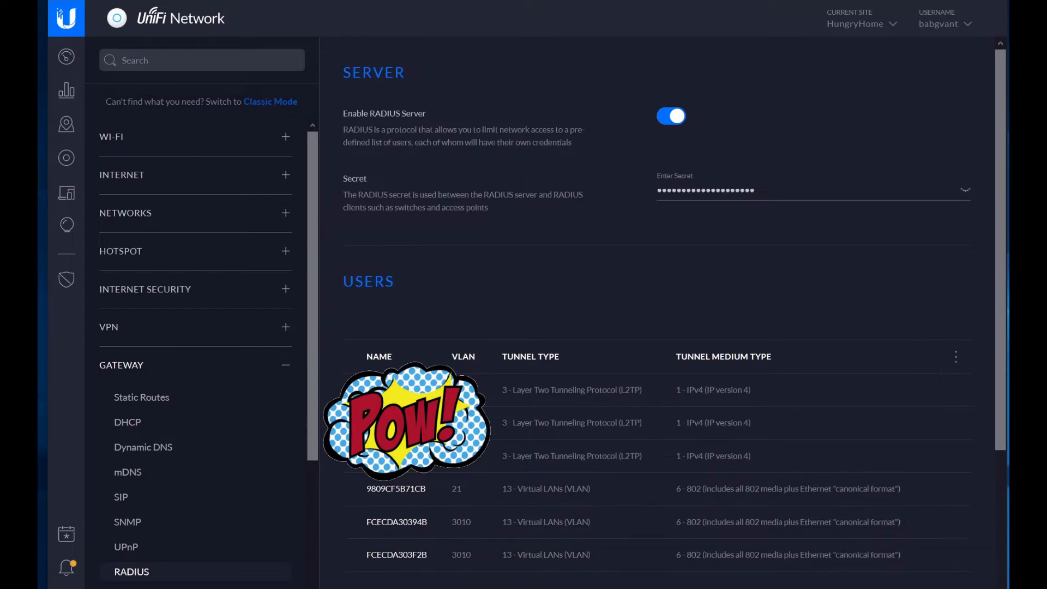
pyautogui.moveTo(573, 555)
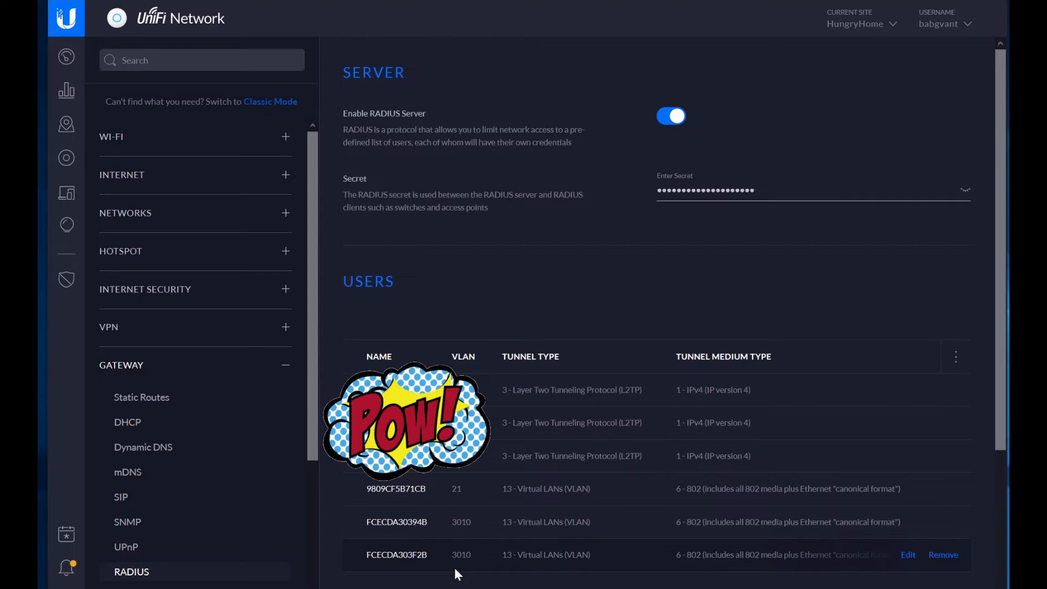
pyautogui.click(908, 556)
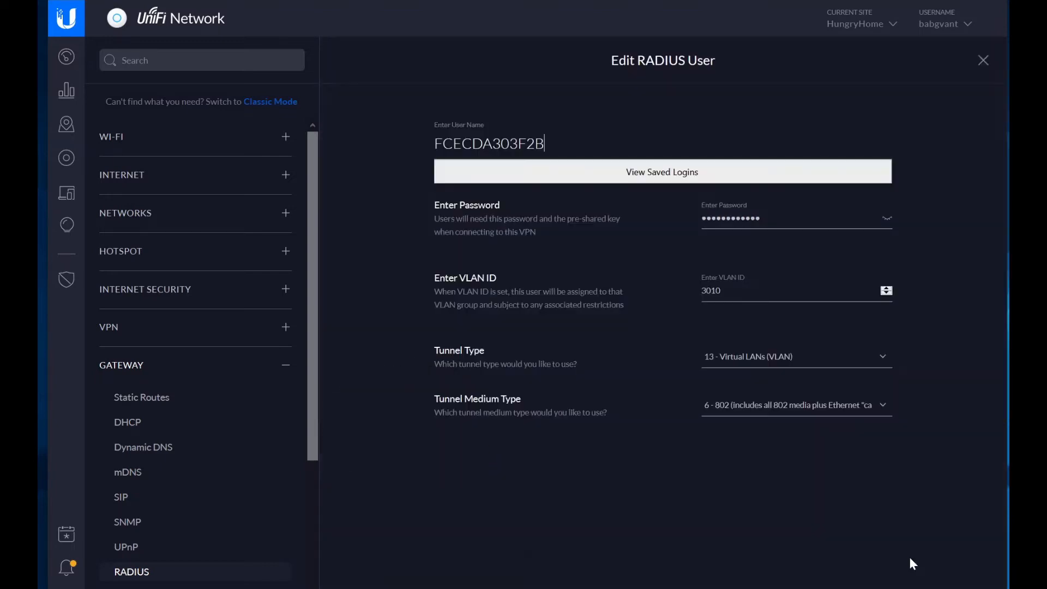
pyautogui.click(887, 220)
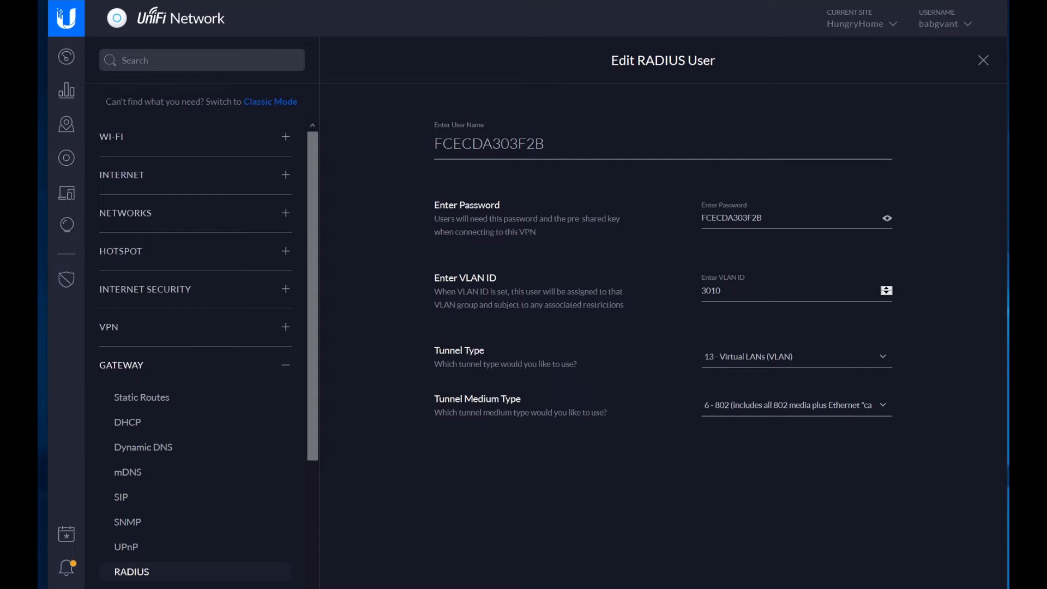
pyautogui.click(984, 60)
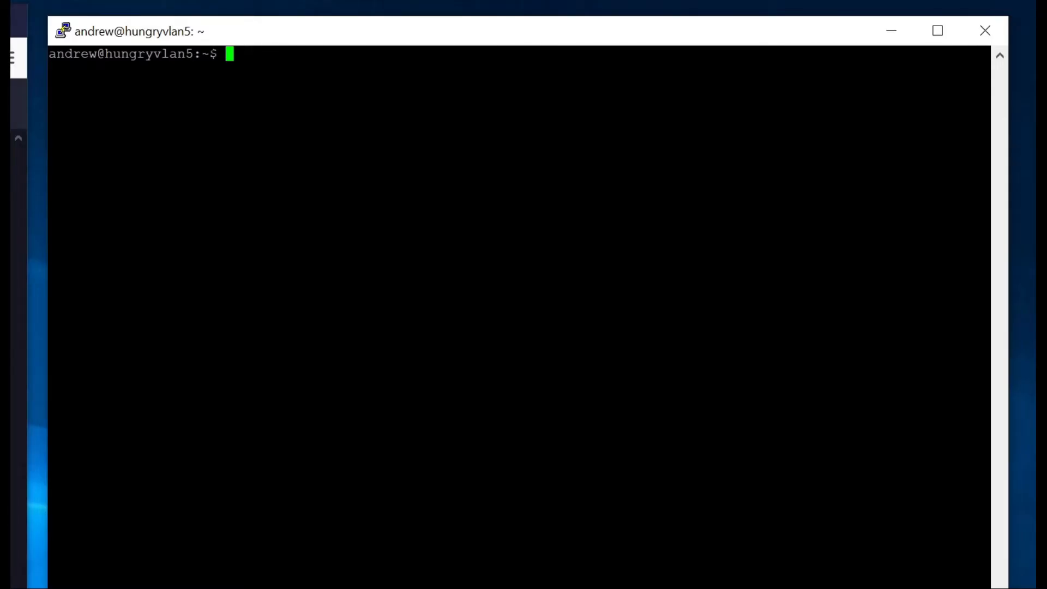
pyautogui.write('sudo ap t install freeradius')
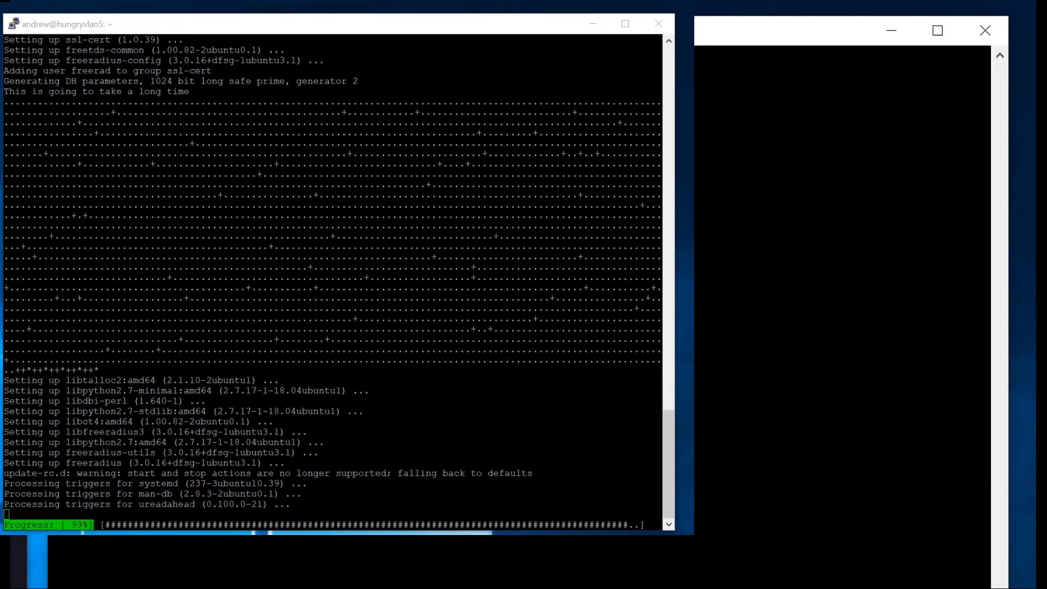
# - Become root, change into /etc/freeradius/3.0 and list its files
pyautogui.press('BackSpace')
pyautogui.write('sudo su')
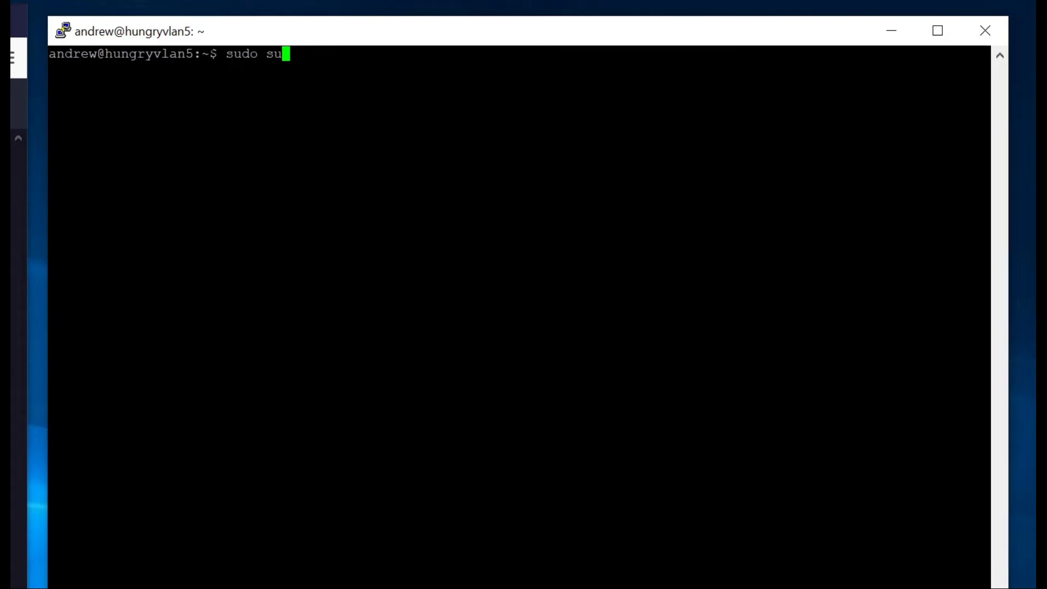
pyautogui.press('Return')
pyautogui.write('cd')
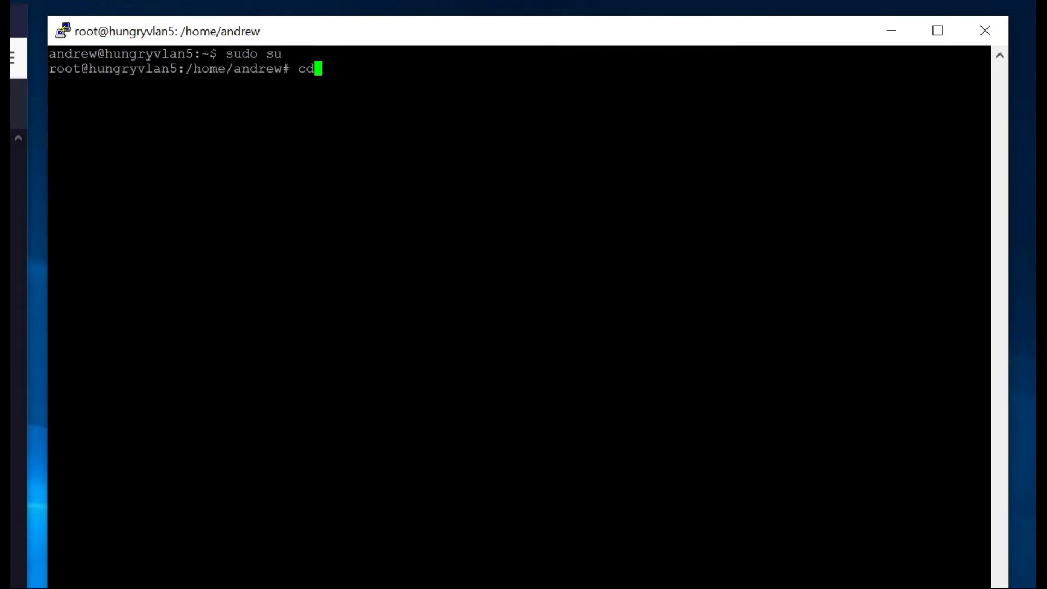
pyautogui.write(' /etc/free')
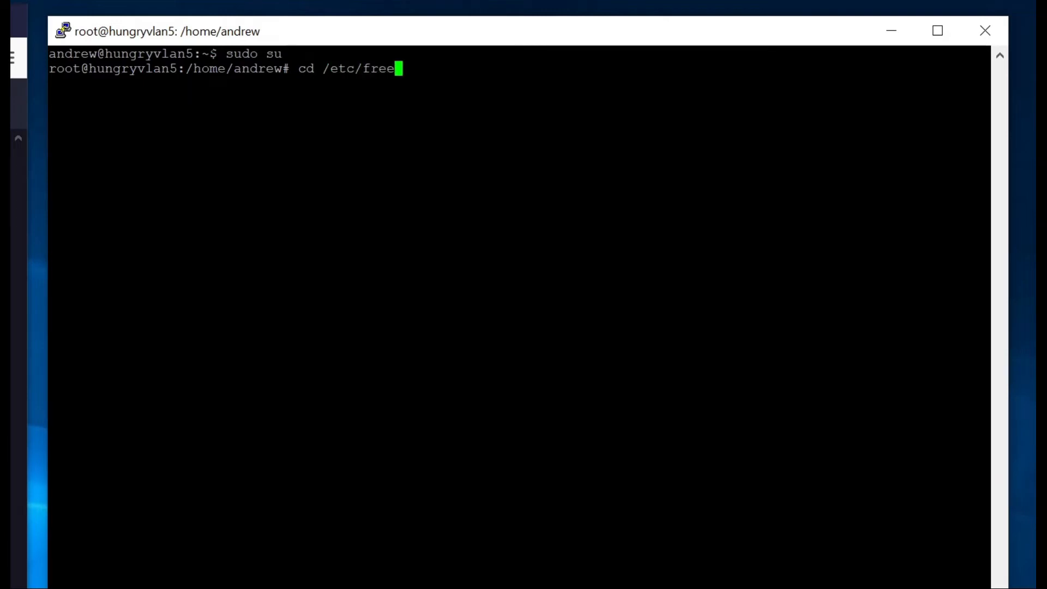
pyautogui.press('Tab')
pyautogui.press('Tab')
pyautogui.write('r')
pyautogui.press('Tab')
pyautogui.write('3')
pyautogui.press('Tab')
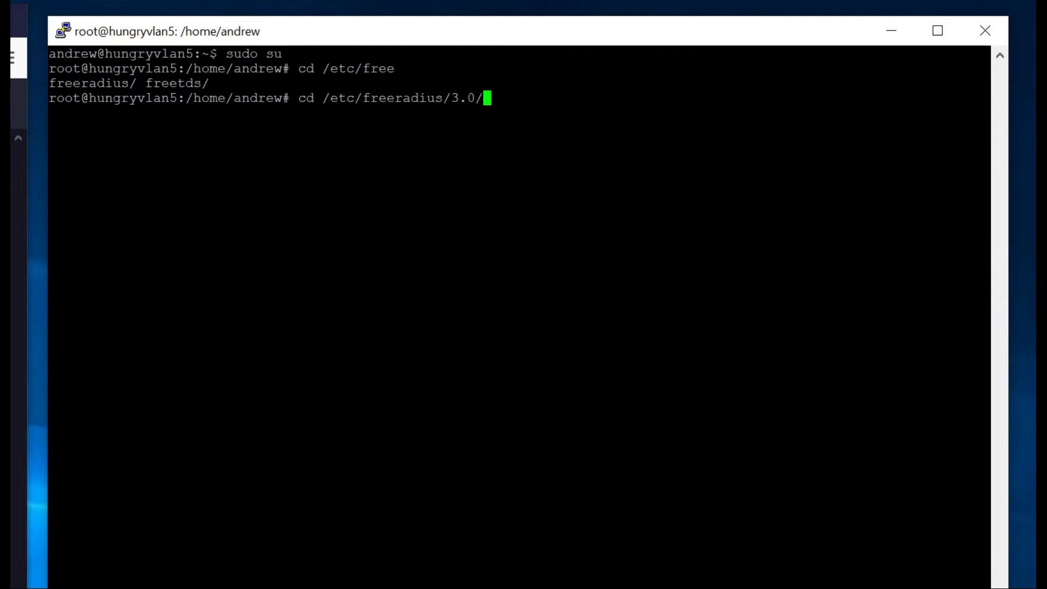
pyautogui.press('Return')
pyautogui.write('ls -l')
pyautogui.press('Return')
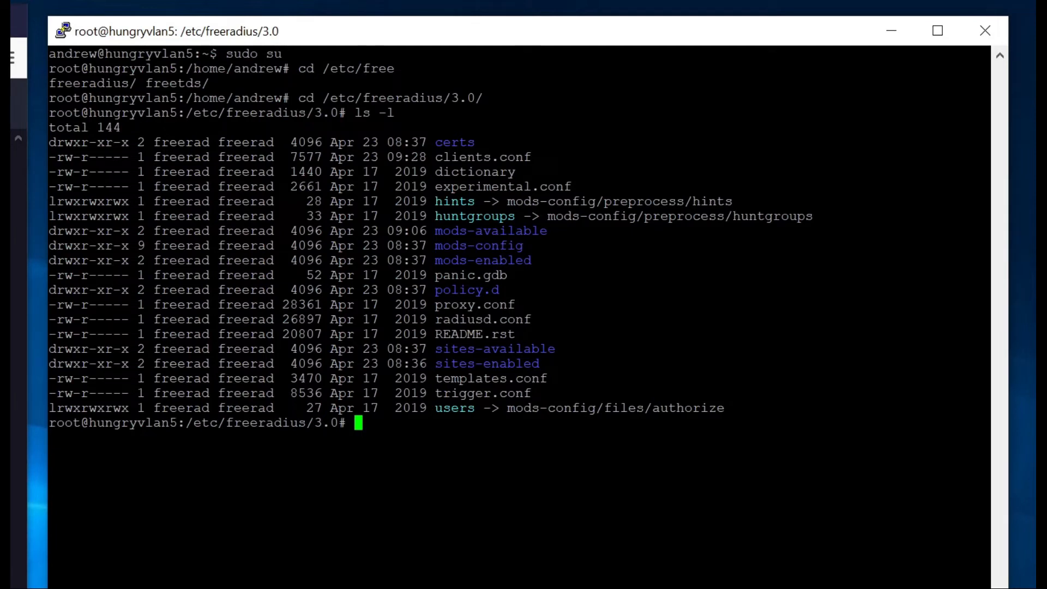
pyautogui.write('nano')
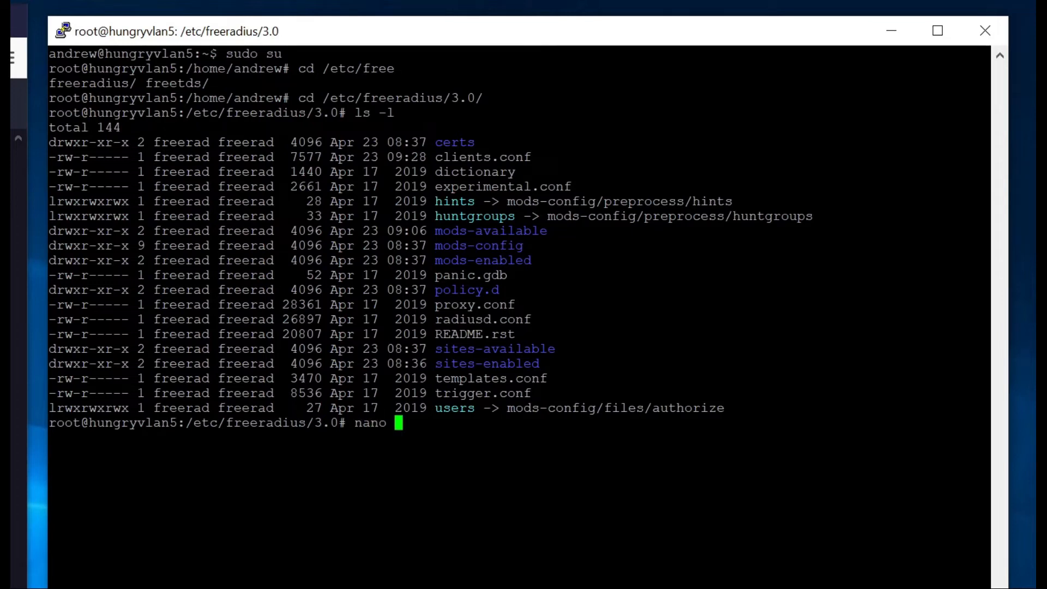
pyautogui.write(' cli')
# - Edit clients.conf in nano
pyautogui.press('Tab')
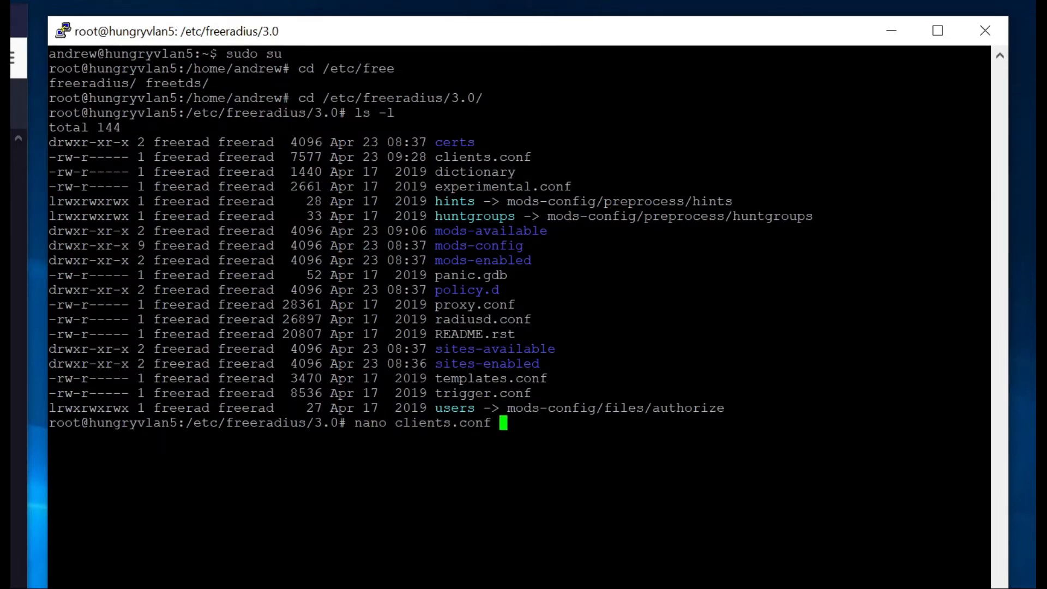
pyautogui.press('Return')
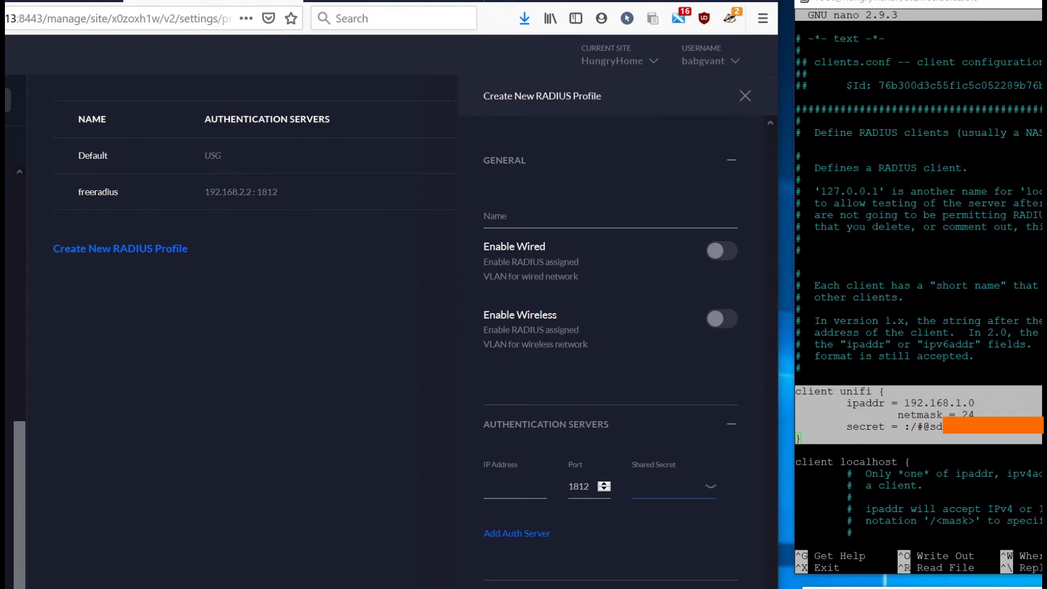
# - Create the freeradius profile with server 192.168.2.2 port 1812 and a shared secret, then reopen it for editing
pyautogui.hotkey('shift', 'Tab')
pyautogui.hotkey('shift', 'Tab')
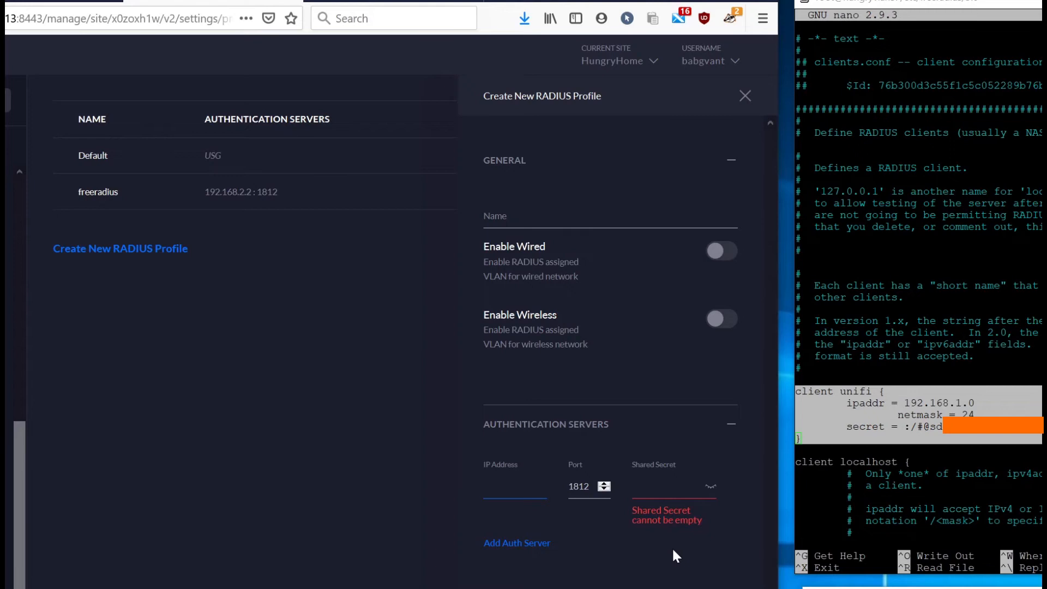
pyautogui.write('192.168.2.2')
pyautogui.click(591, 507)
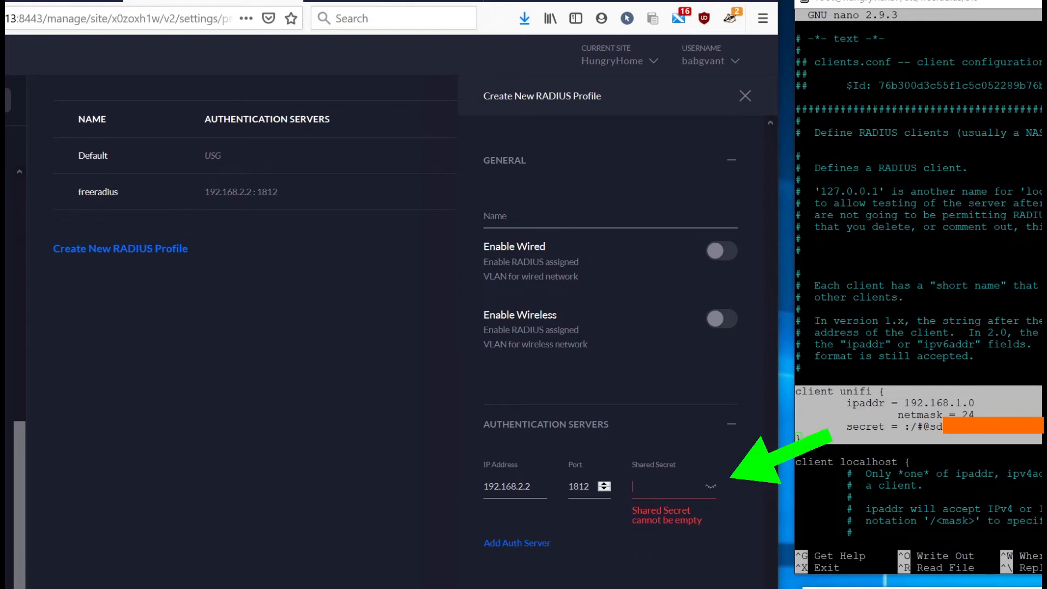
pyautogui.press('Tab')
pyautogui.write('*********')
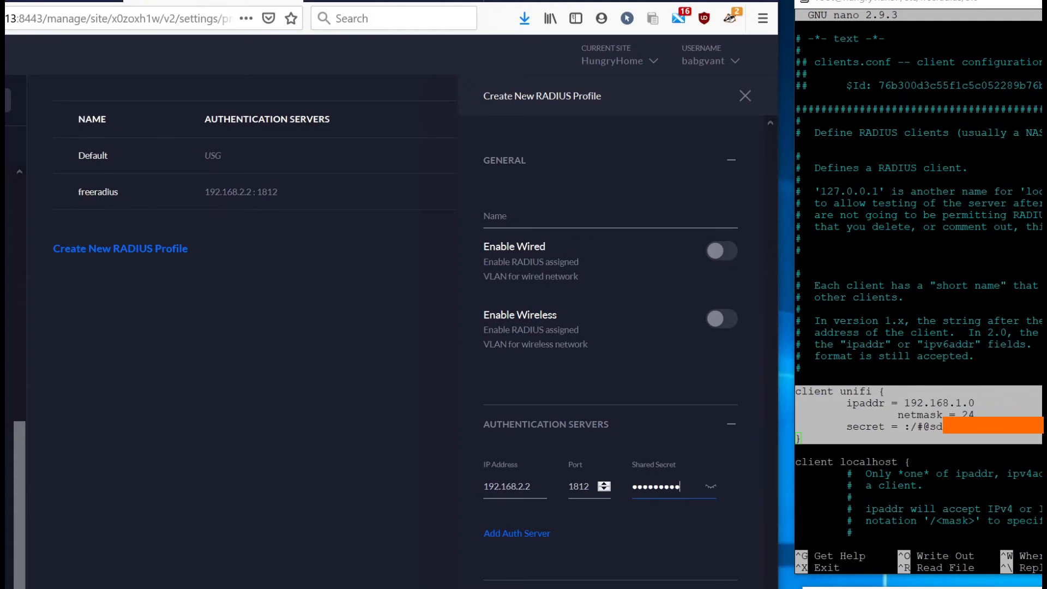
pyautogui.click(448, 504)
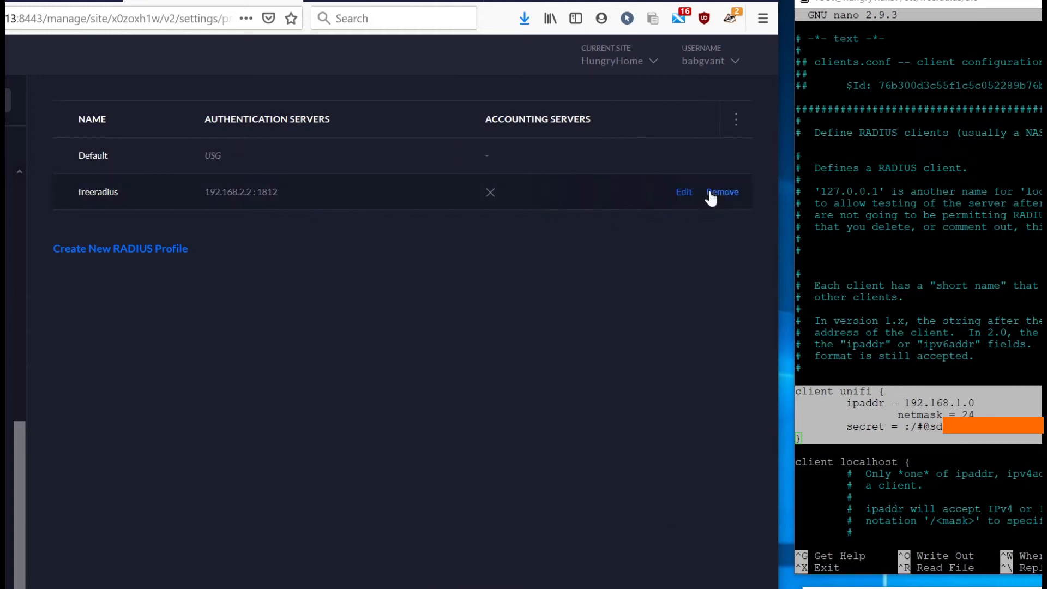
pyautogui.click(685, 195)
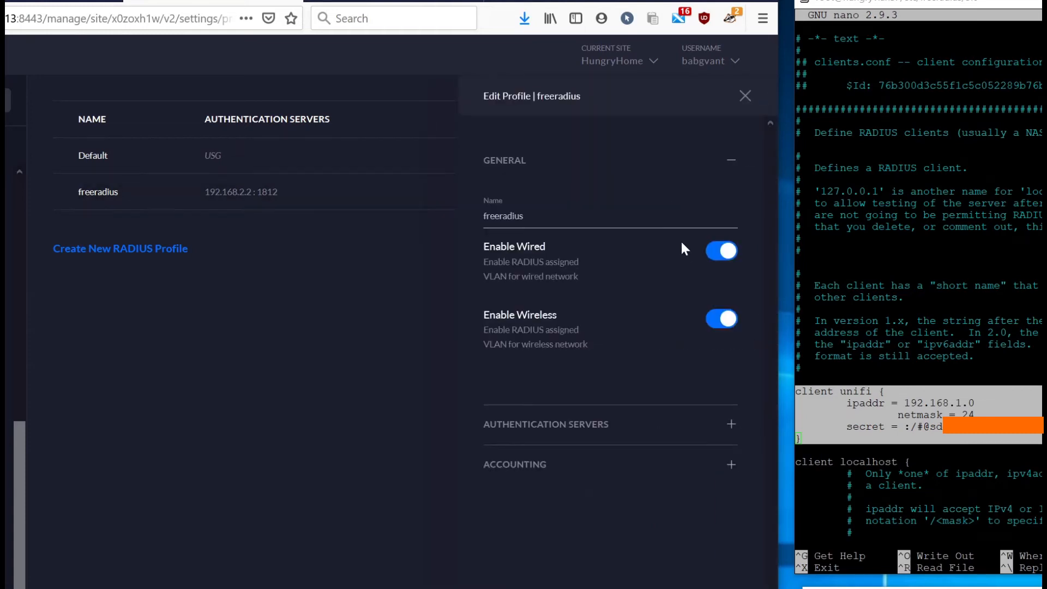
# - Close the freeradius profile editor without changes
pyautogui.click(745, 98)
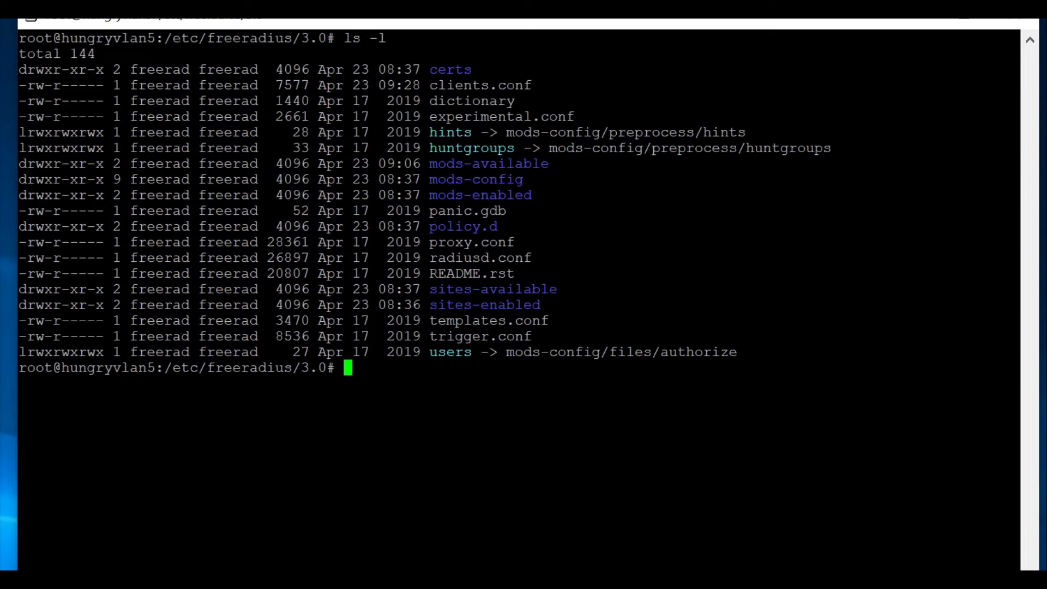
pyautogui.write('nao')
# - Open the users file in nano and move to the FCECDA30394B entry
pyautogui.press('BackSpace')
pyautogui.write('no users')
pyautogui.press('Return')
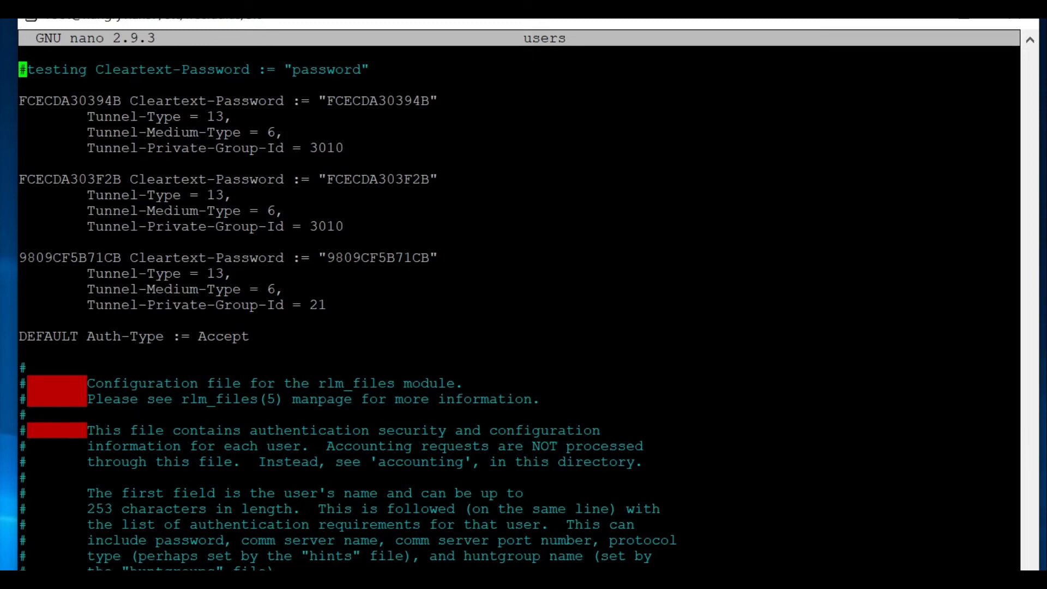
pyautogui.press('Down')
pyautogui.press('Down')
pyautogui.press('Down')
pyautogui.press('Down')
pyautogui.press('Up')
pyautogui.press('Up')
pyautogui.press('Up')
pyautogui.press('Down')
# - Highlight FCECDA30394B's username, password and Tunnel VLAN lines for comparison, then exit nano
pyautogui.doubleClick(69, 101)
pyautogui.moveTo(319, 101); pyautogui.dragTo(437, 100)
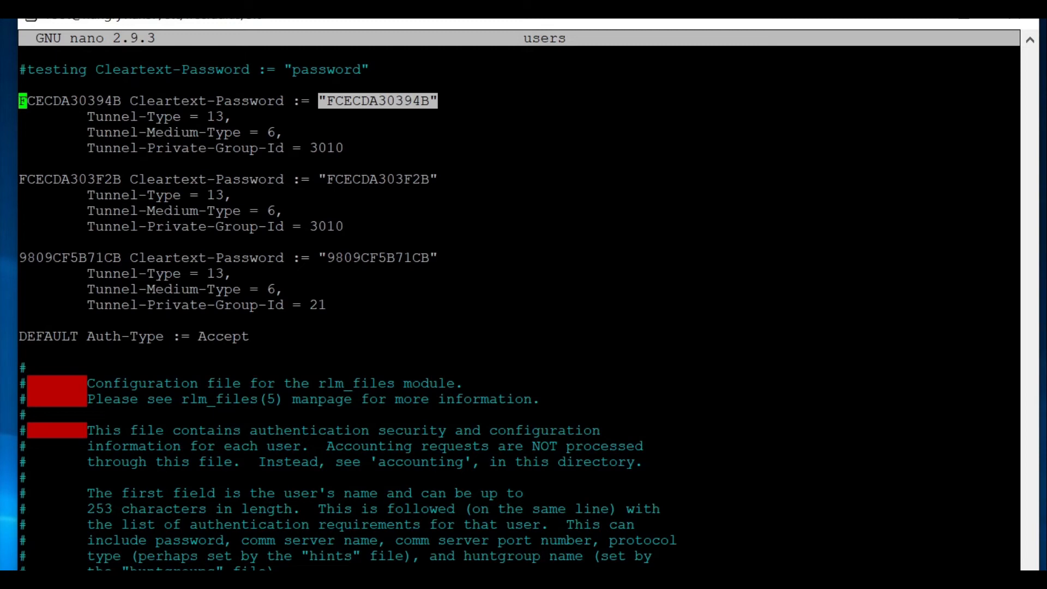
pyautogui.moveTo(87, 116)
pyautogui.mouseDown()
pyautogui.moveTo(207, 116)
pyautogui.moveTo(328, 132)
pyautogui.moveTo(360, 148)
pyautogui.mouseUp()
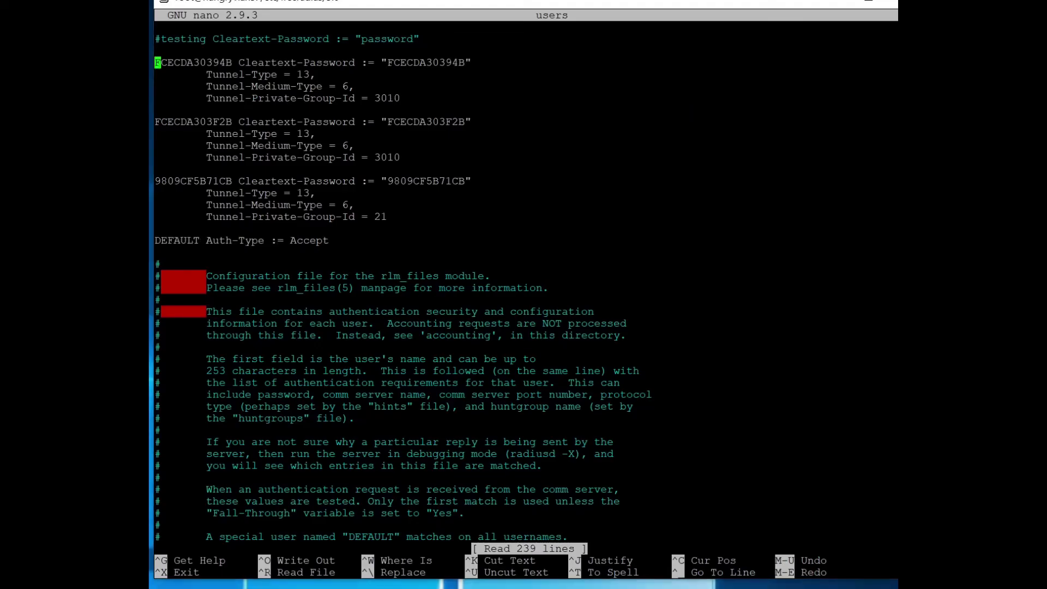
pyautogui.doubleClick(529, 359)
pyautogui.hotkey('ctrl', 'x')
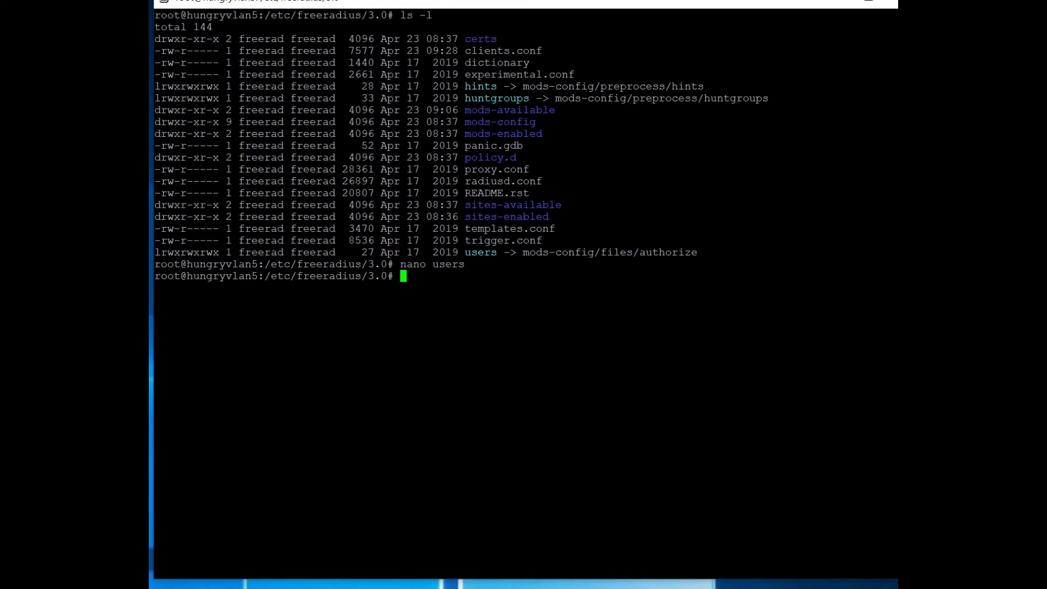
pyautogui.write('service freeradius stop')
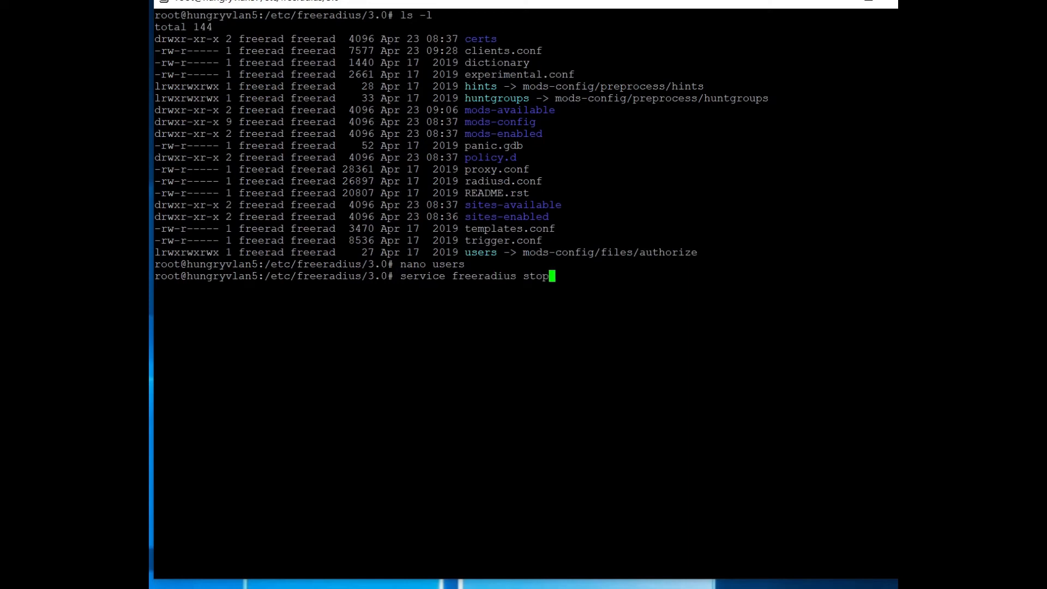
# - Stop the freeradius service and start freeradius -X in debug mode
pyautogui.press('Return')
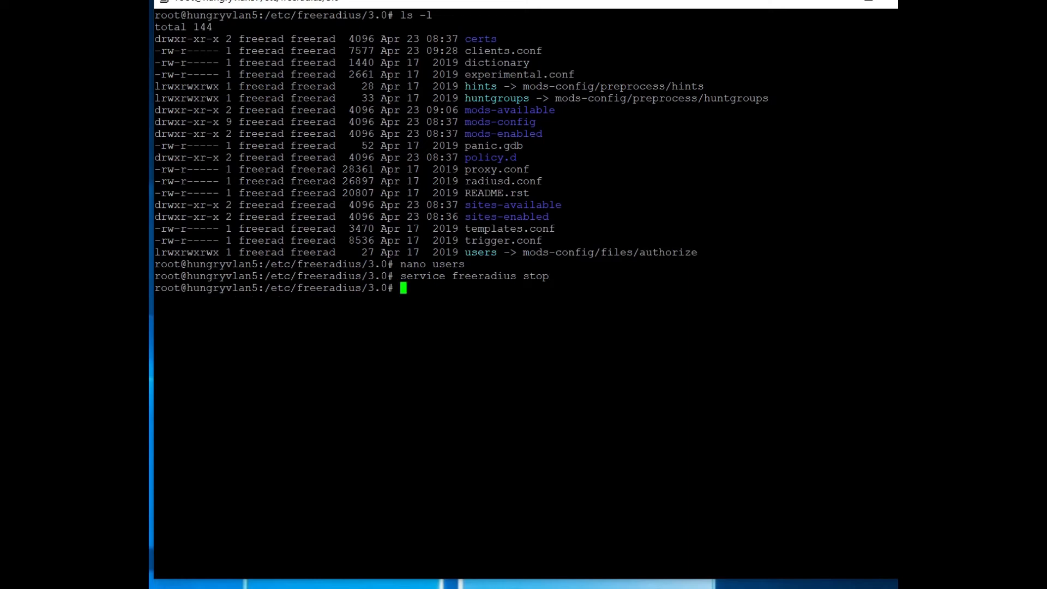
pyautogui.press('Return')
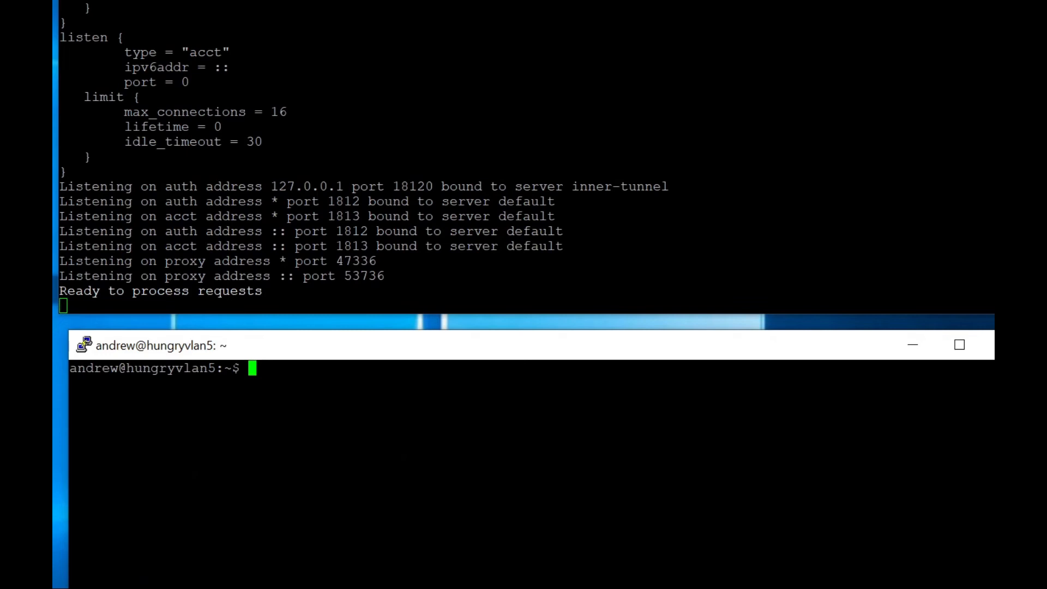
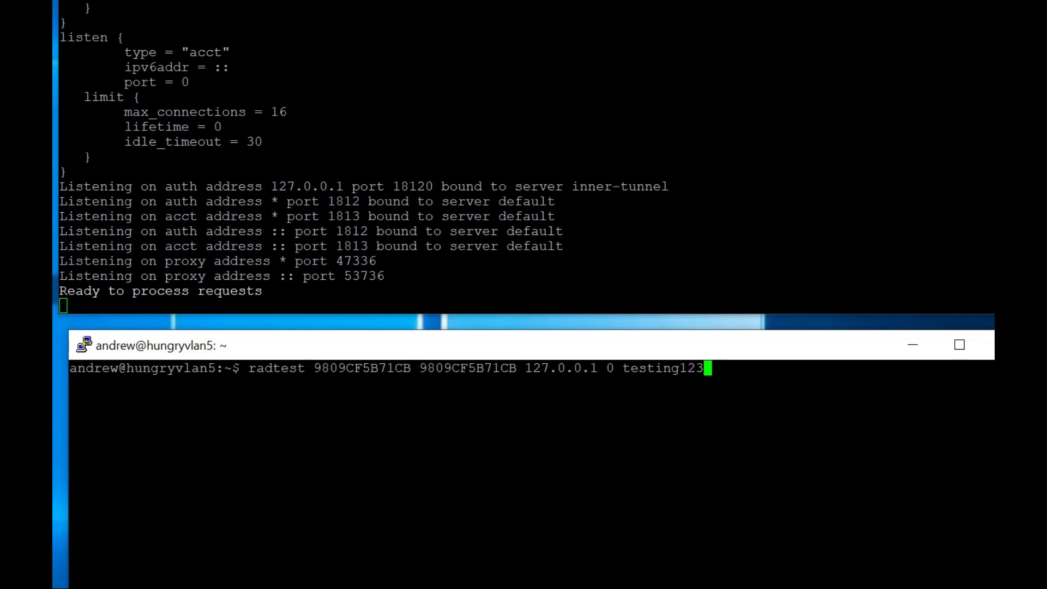
pyautogui.press('Return')
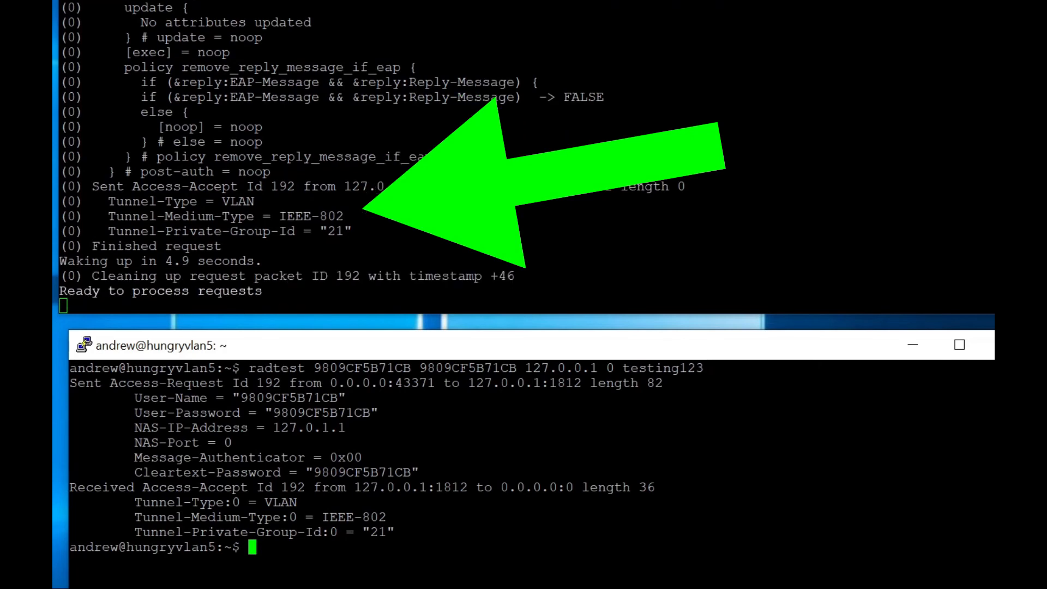
pyautogui.moveTo(990, 232); pyautogui.dragTo(61, 201)
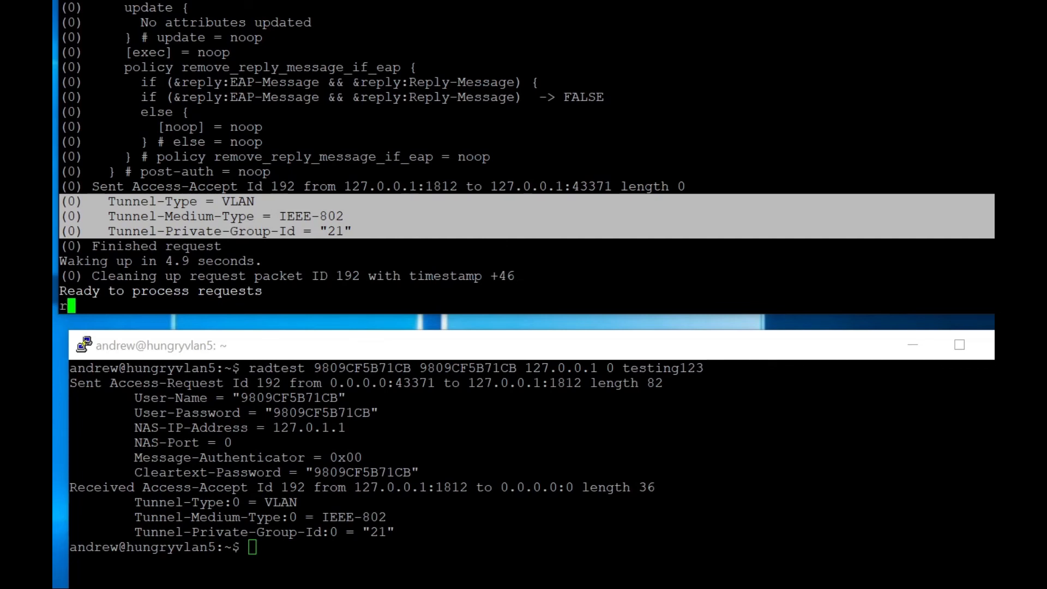
pyautogui.hotkey('alt', 'Tab')
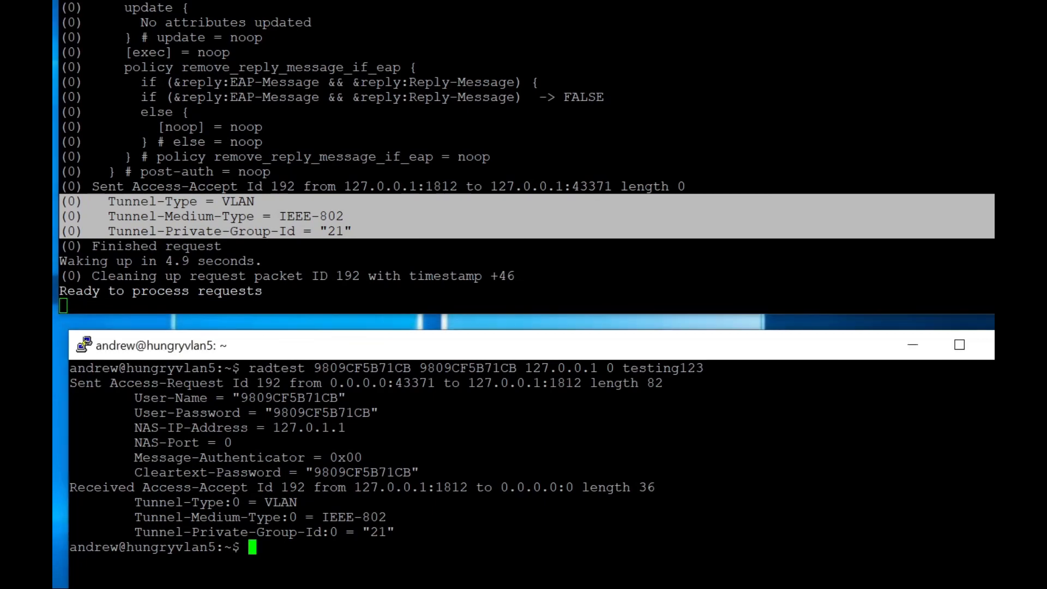
pyautogui.write('radtest ')
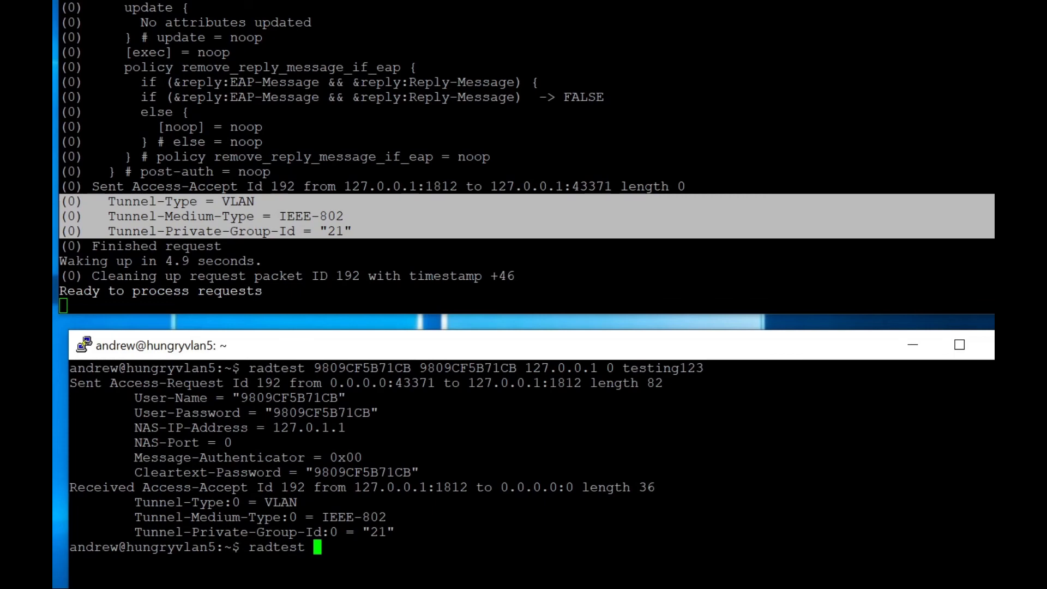
pyautogui.write('hellow wo')
pyautogui.press('BackSpace')
pyautogui.press('BackSpace')
pyautogui.press('BackSpace')
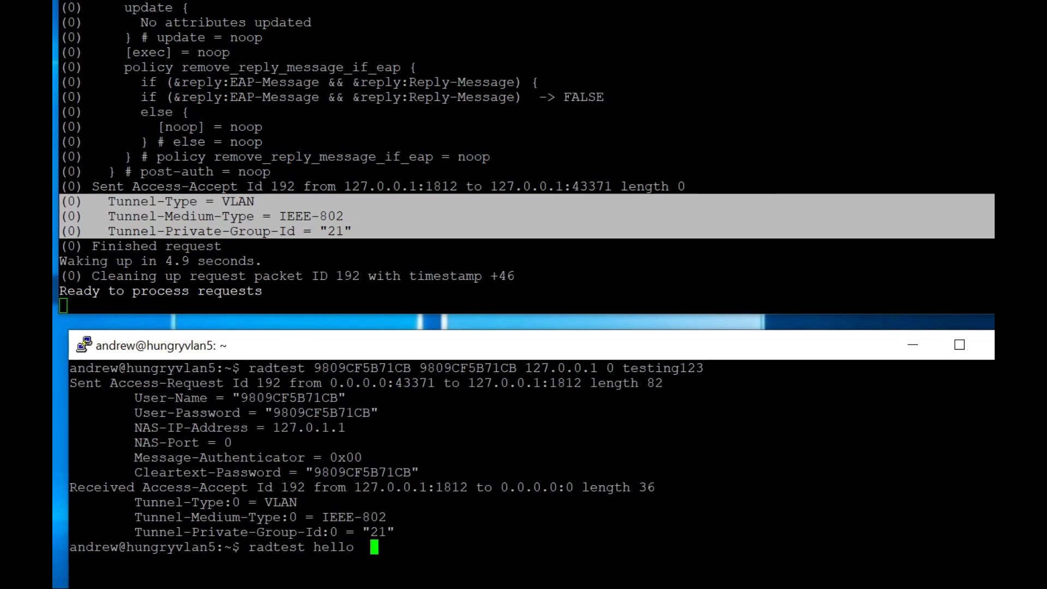
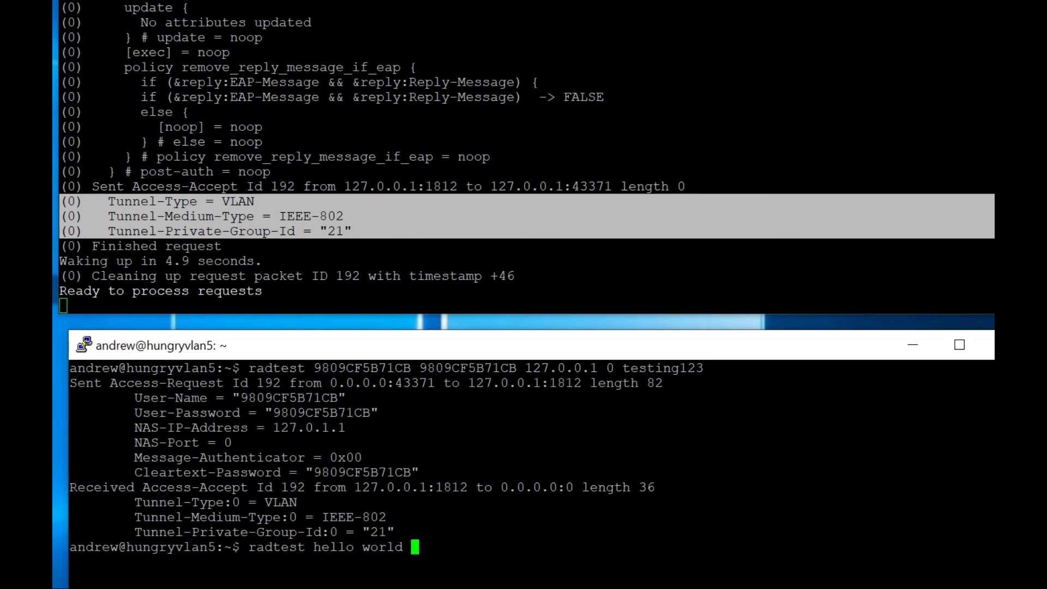
pyautogui.write('127.0.0.1')
pyautogui.write('0 testing 123')
pyautogui.press('Return')
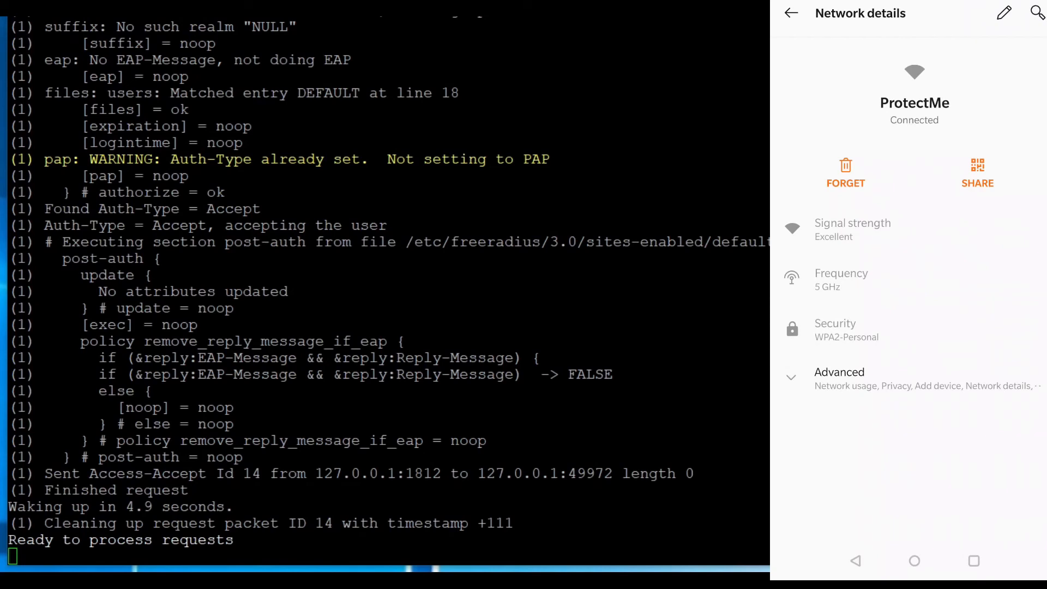
pyautogui.click(840, 379)
pyautogui.scroll(-5, 908, 327)
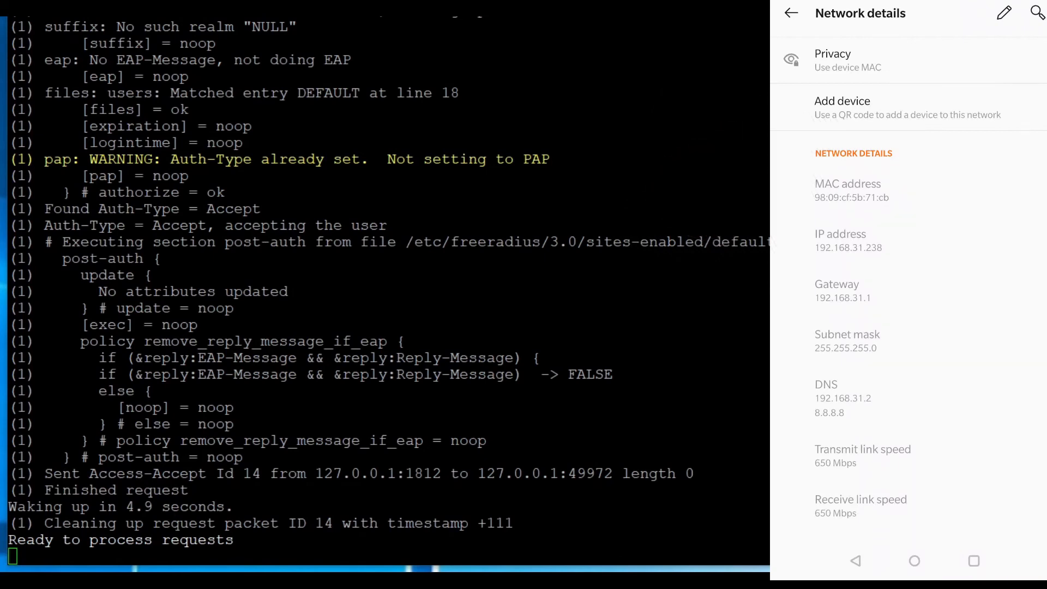
pyautogui.scroll(5, 909, 295)
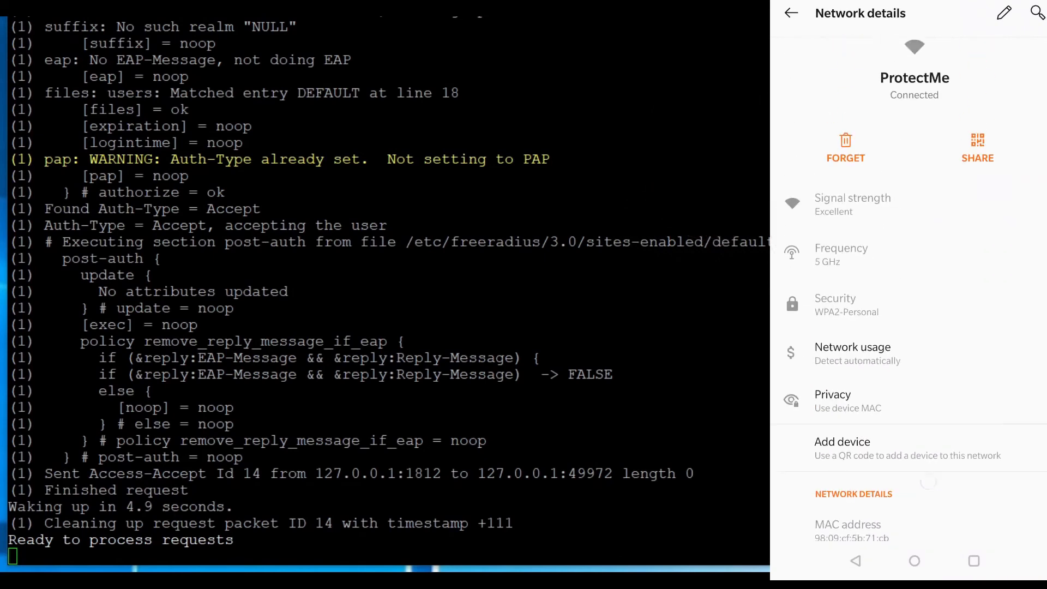
# - Set ProtectMe's Privacy to Use randomized MAC, save, and reconnect, now getting IP 192.168.1.234
pyautogui.click(1003, 12)
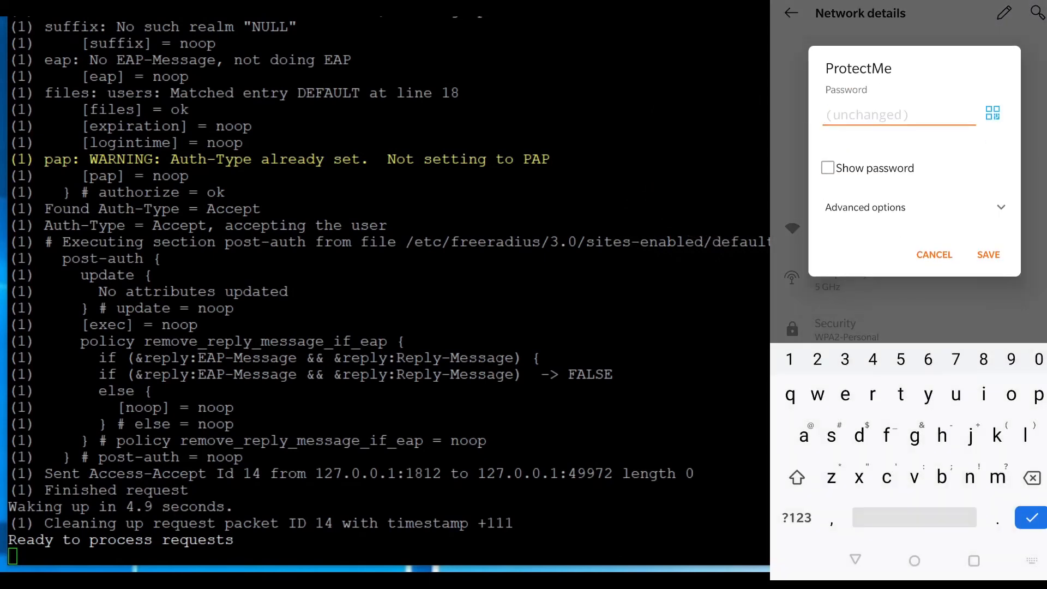
pyautogui.click(1001, 205)
pyautogui.scroll(-3, 914, 180)
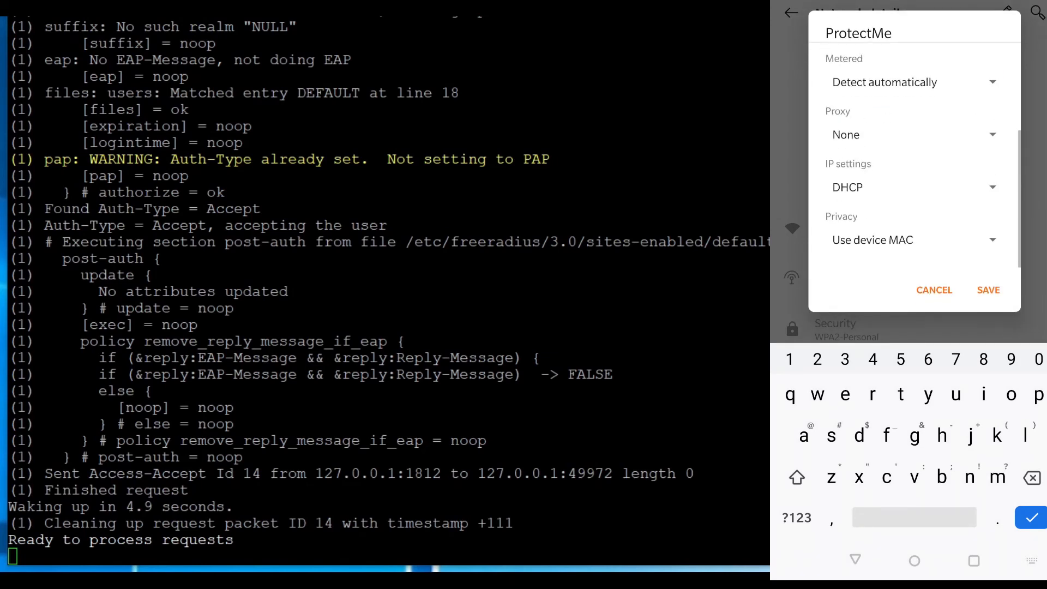
pyautogui.click(912, 239)
pyautogui.click(908, 242)
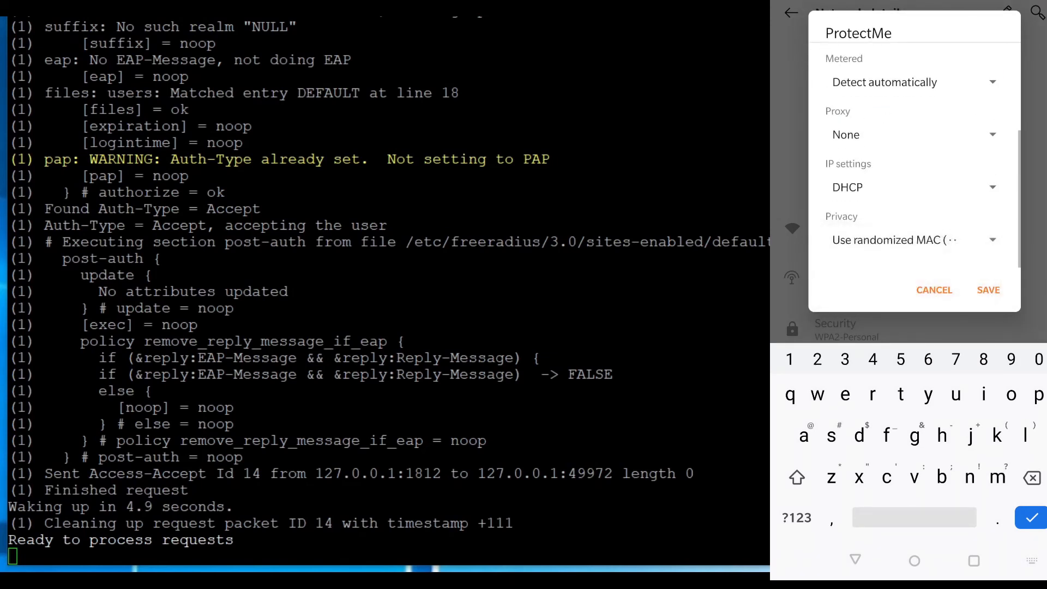
pyautogui.click(989, 290)
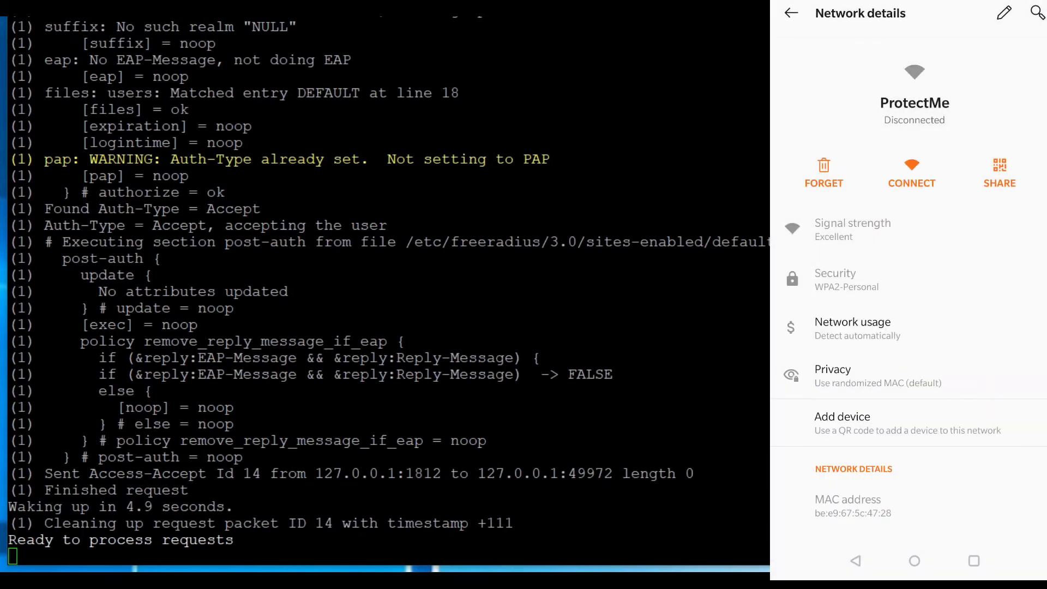
pyautogui.click(911, 174)
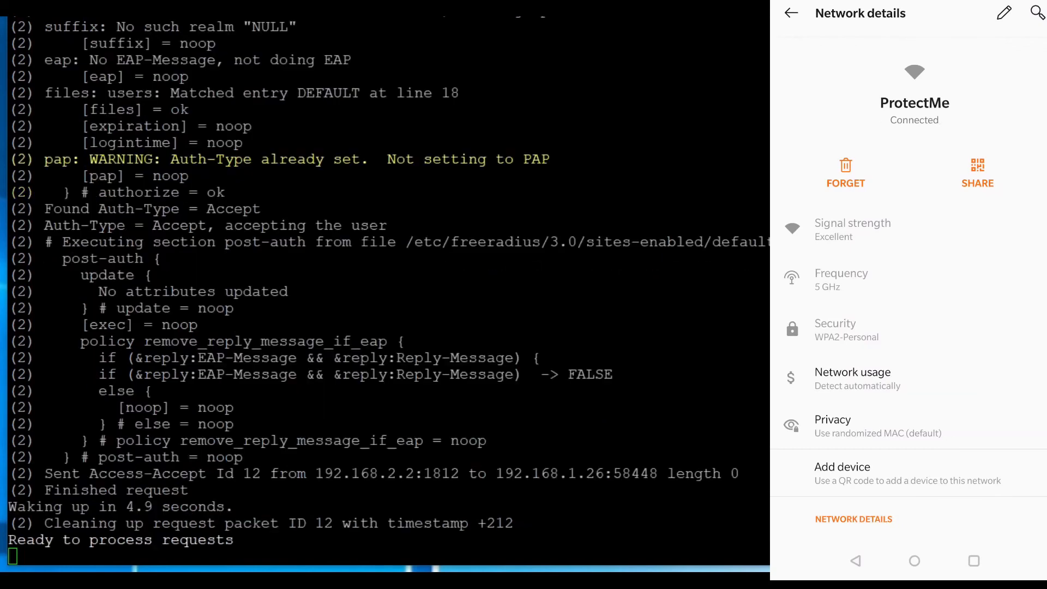
pyautogui.scroll(-5, 908, 289)
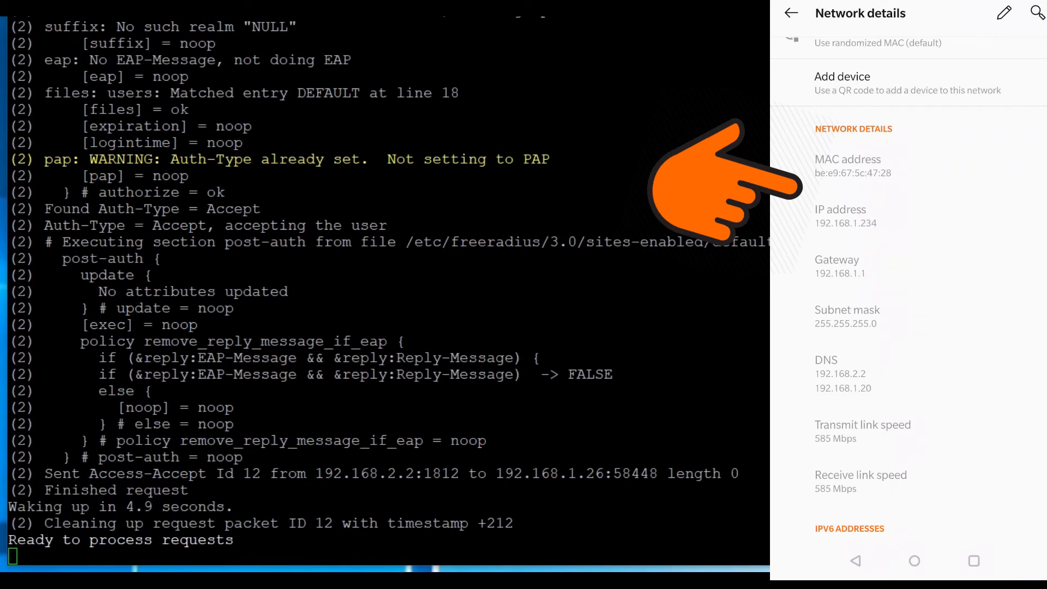
pyautogui.scroll(5, 933, 171)
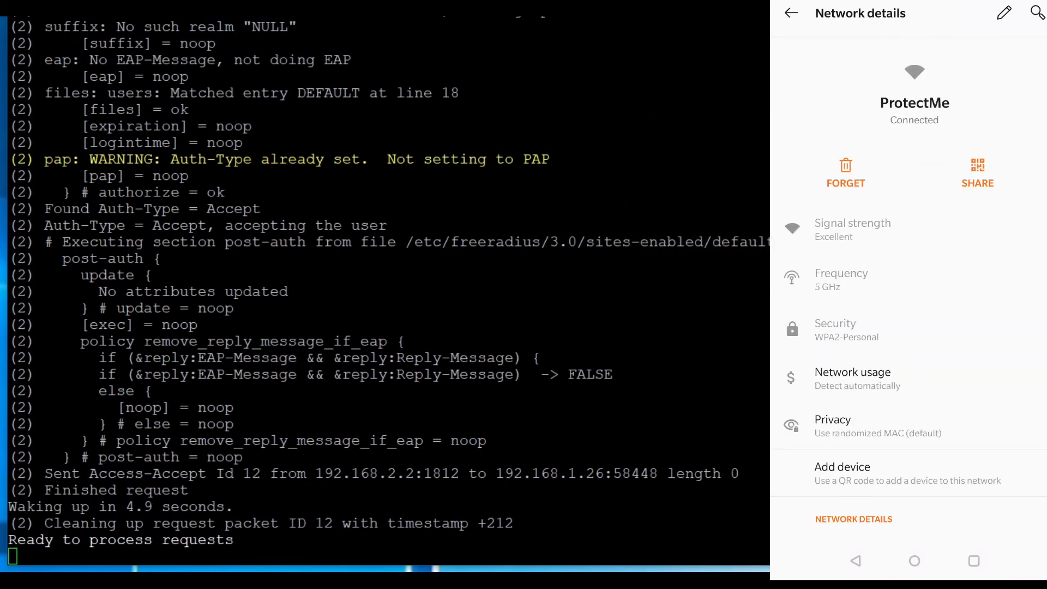
# - Set ProtectMe's Privacy back to Use device MAC, save, and reconnect, landing on VLAN 21
pyautogui.click(1003, 13)
pyautogui.click(994, 207)
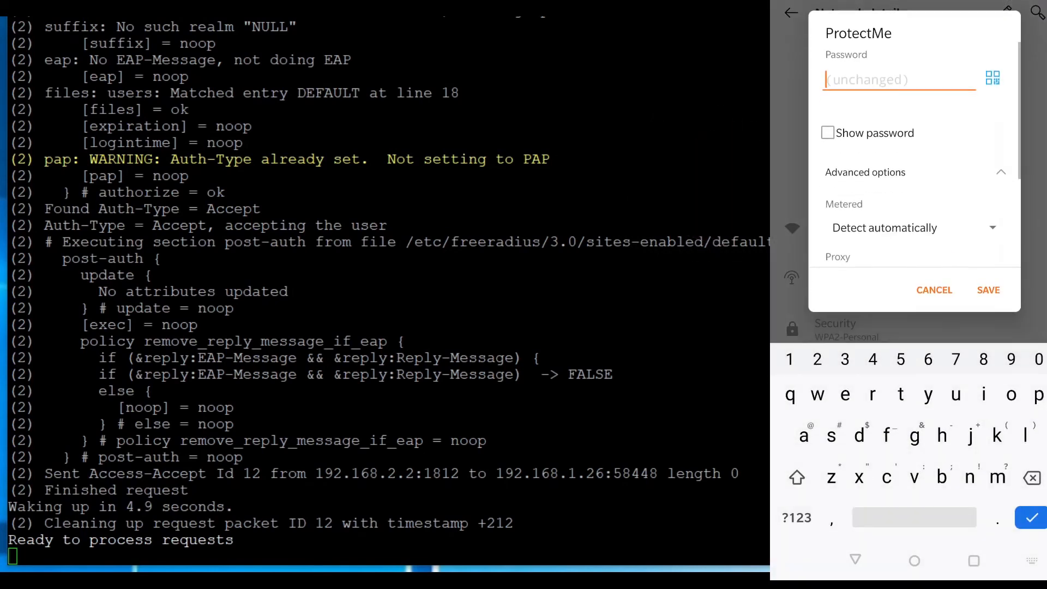
pyautogui.scroll(-3, 914, 181)
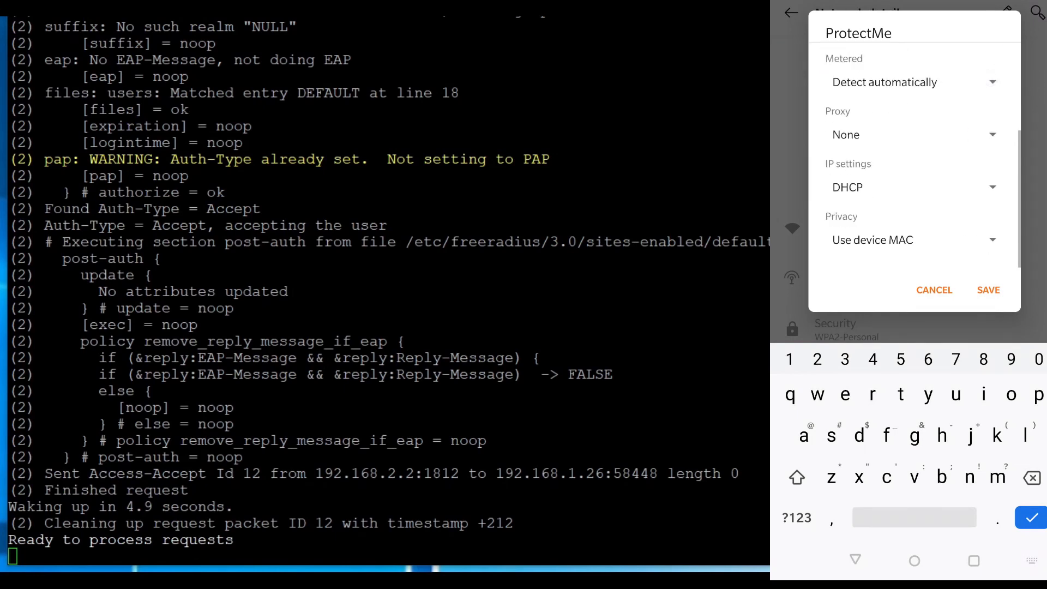
pyautogui.click(908, 240)
pyautogui.click(872, 281)
pyautogui.click(988, 291)
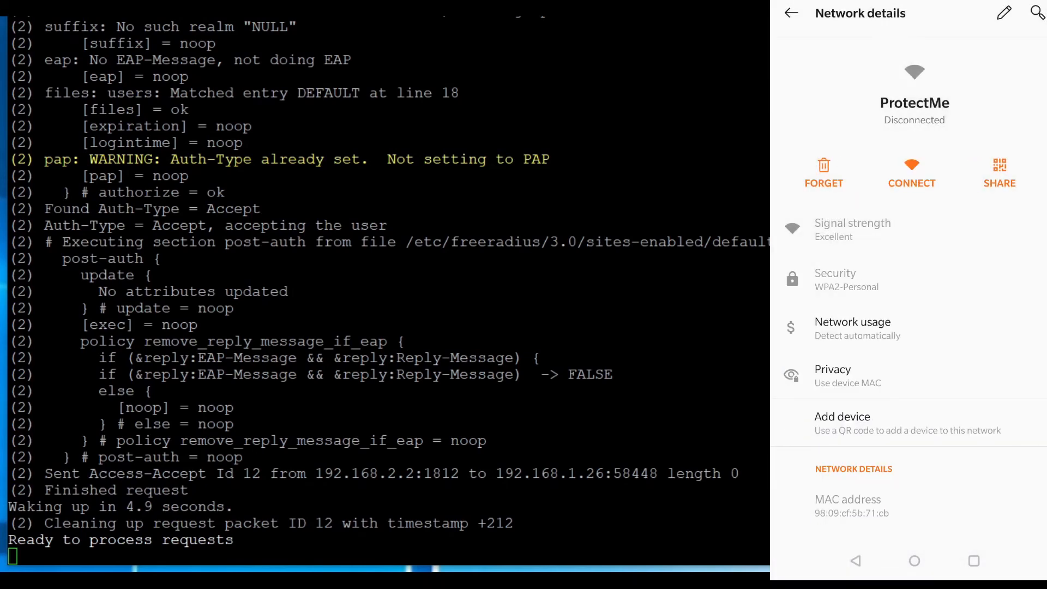
pyautogui.click(912, 174)
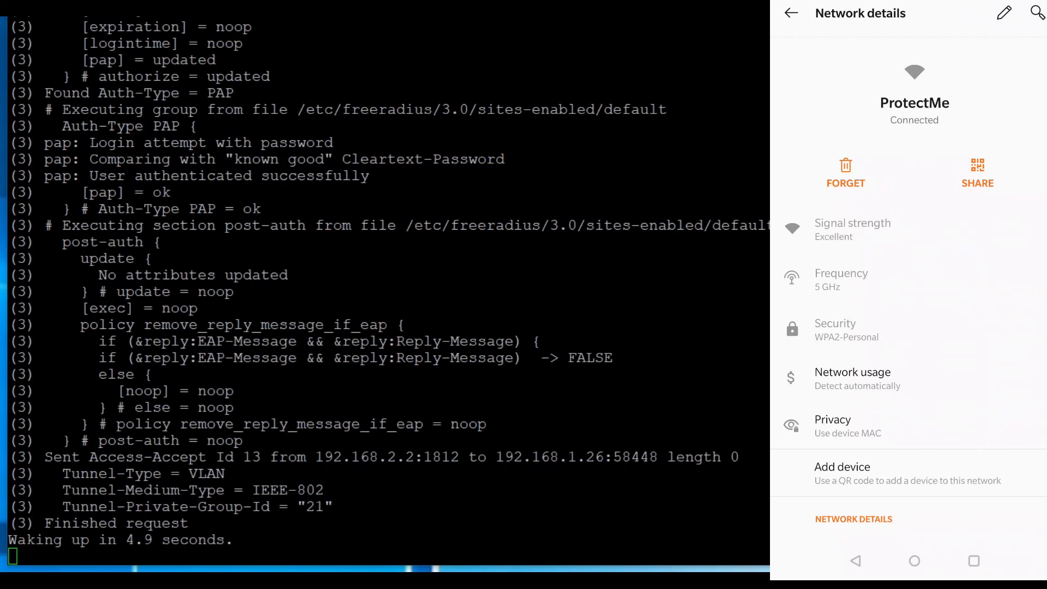
pyautogui.moveTo(344, 506); pyautogui.dragTo(33, 473)
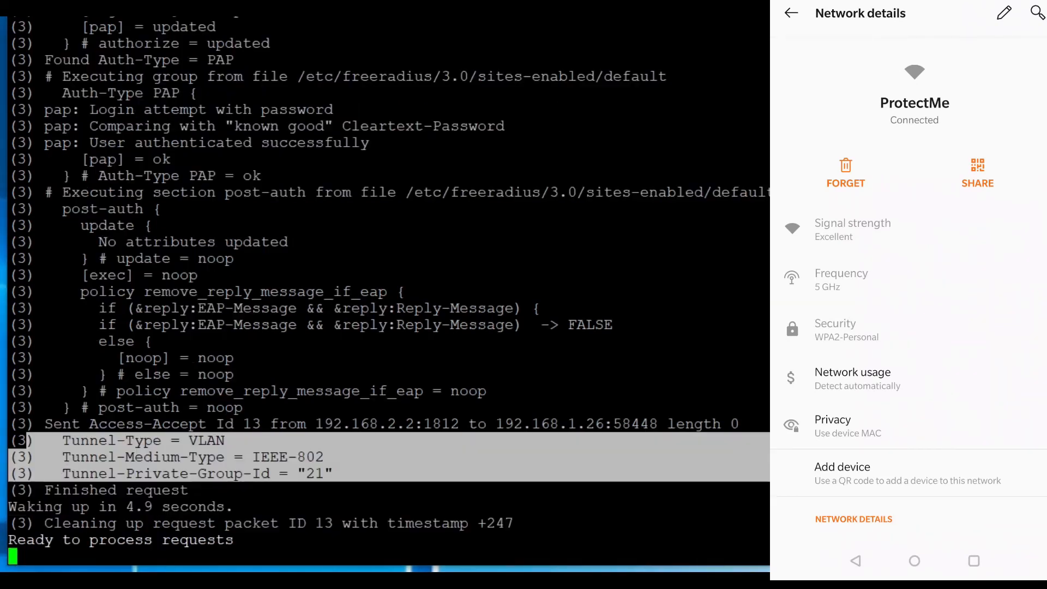
pyautogui.scroll(-5, 908, 295)
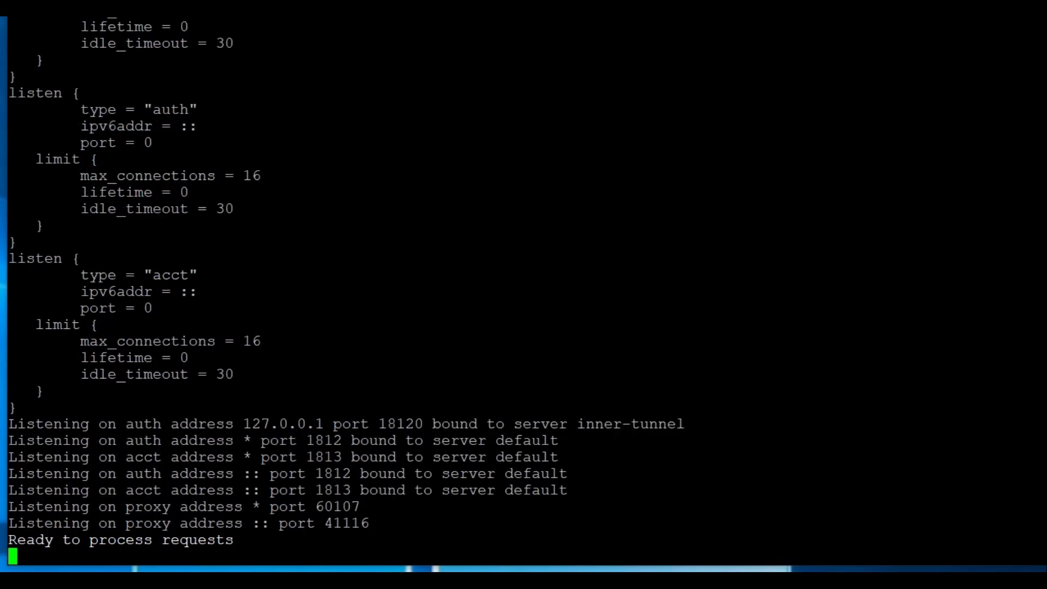
# - Stop freeradius -X with Ctrl+C, run 'service freeradius start', then exit the shell
pyautogui.hotkey('ctrl', 'c')
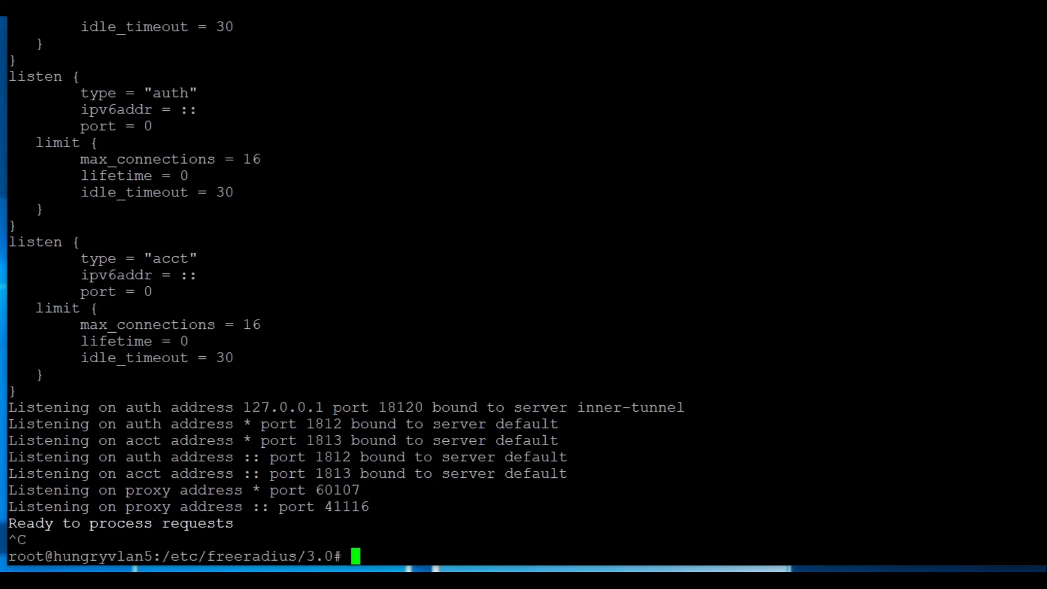
pyautogui.write('s')
pyautogui.write('ervice freeradius start')
pyautogui.press('Return')
pyautogui.write('exit')
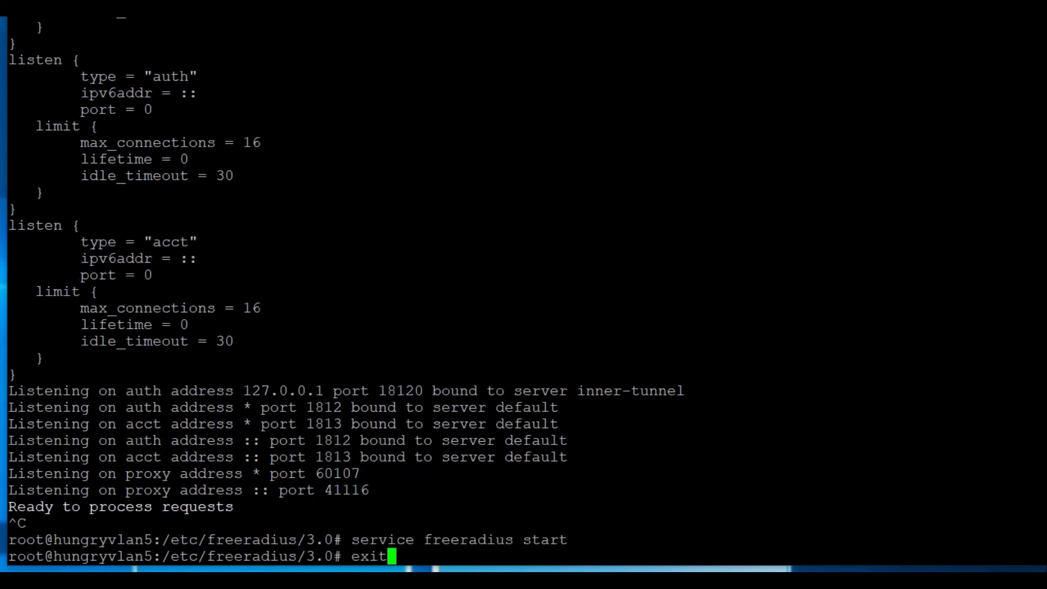
pyautogui.press('Return')
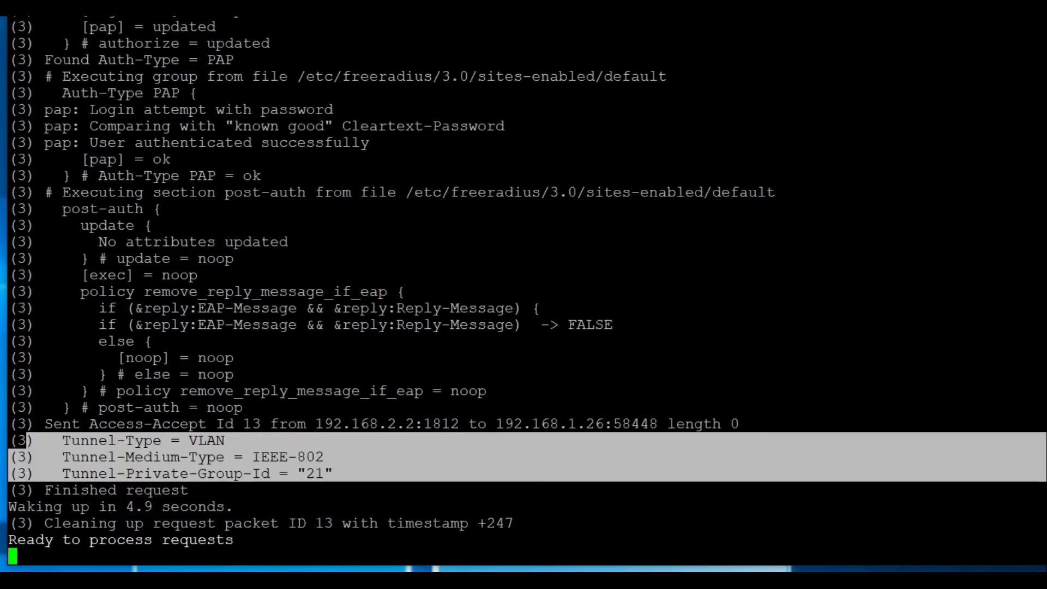